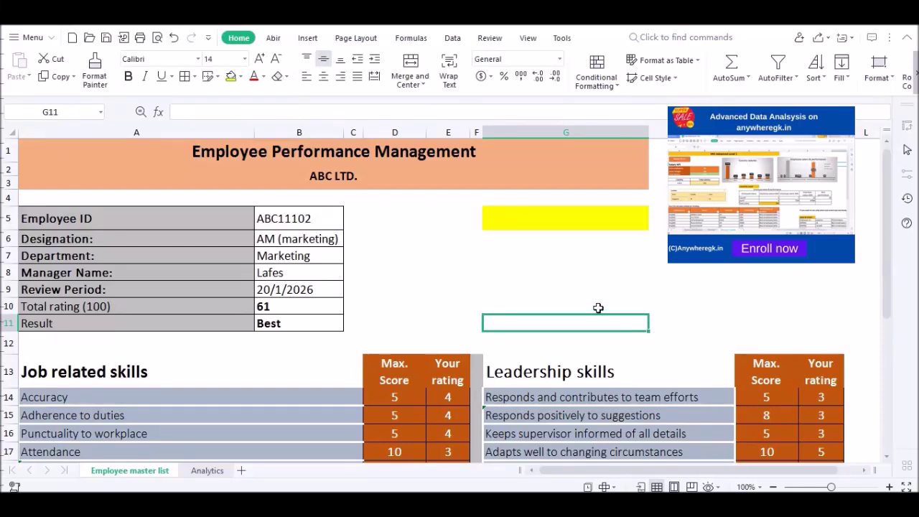
Review the yellow merged details cell and the merged report title block in the performance workbook
click(529, 228)
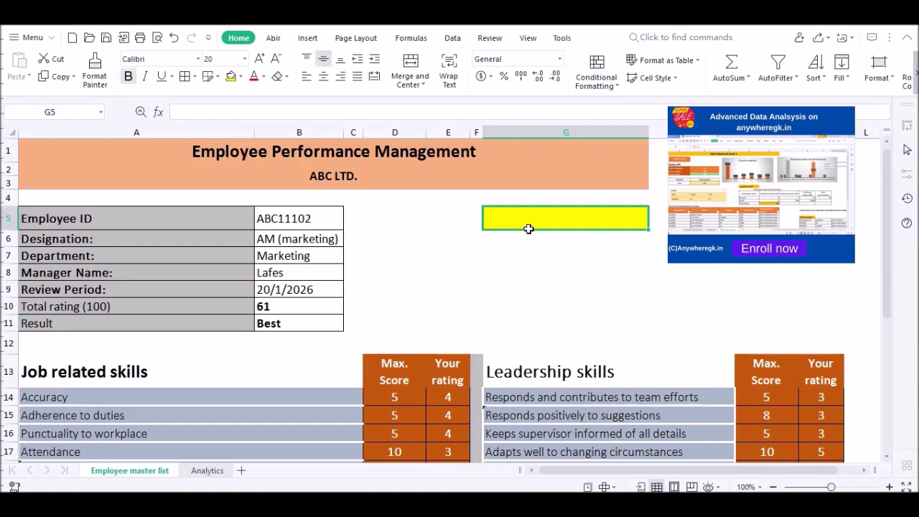
click(890, 79)
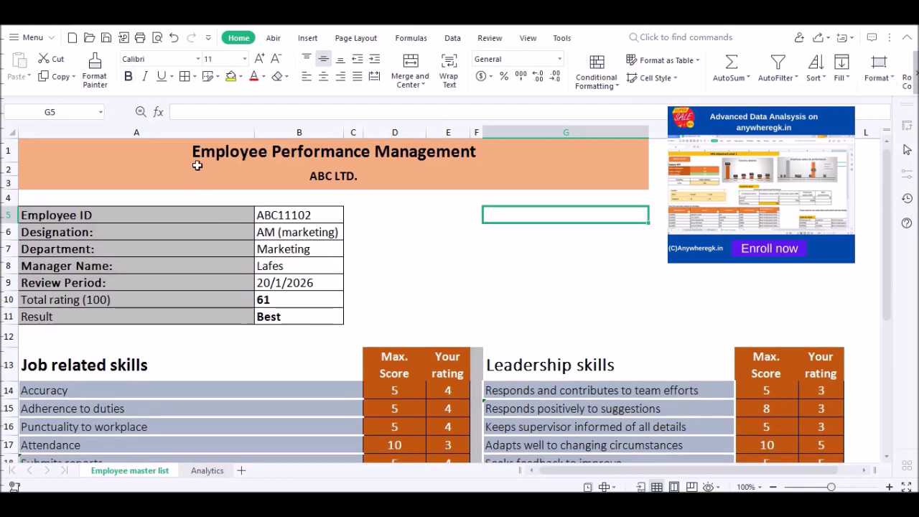
drag(154, 150, 280, 184)
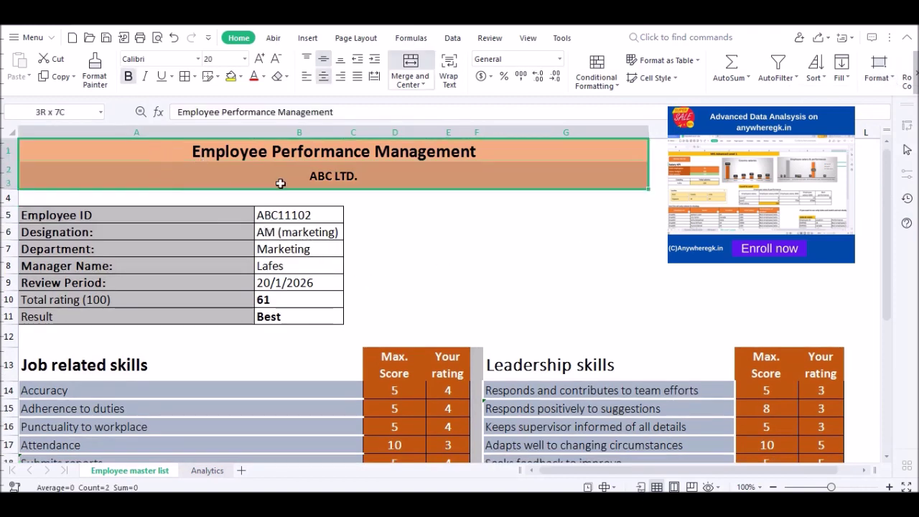
click(476, 319)
Create a new blank workbook from the Blank template on the Spreadsheets start page
scroll(187, 301, down, 2)
scroll(177, 301, up, 2)
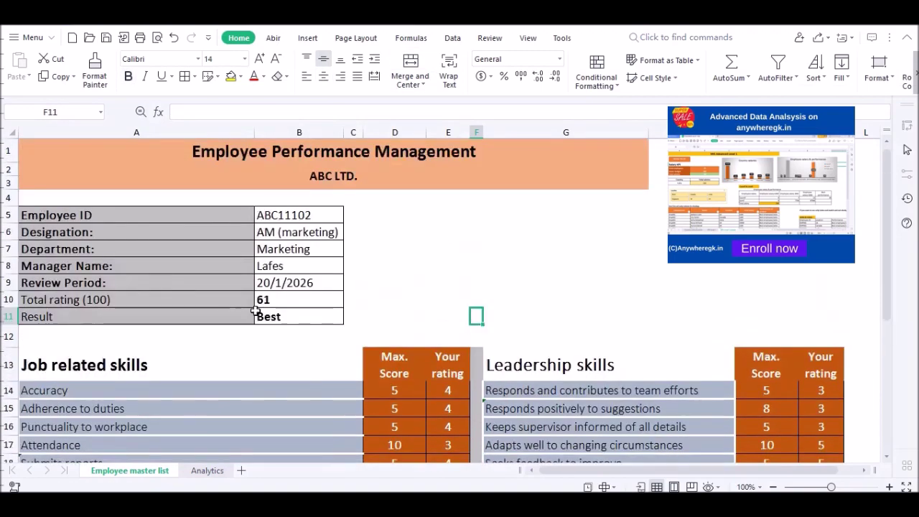
scroll(266, 314, down, 4)
scroll(243, 338, up, 4)
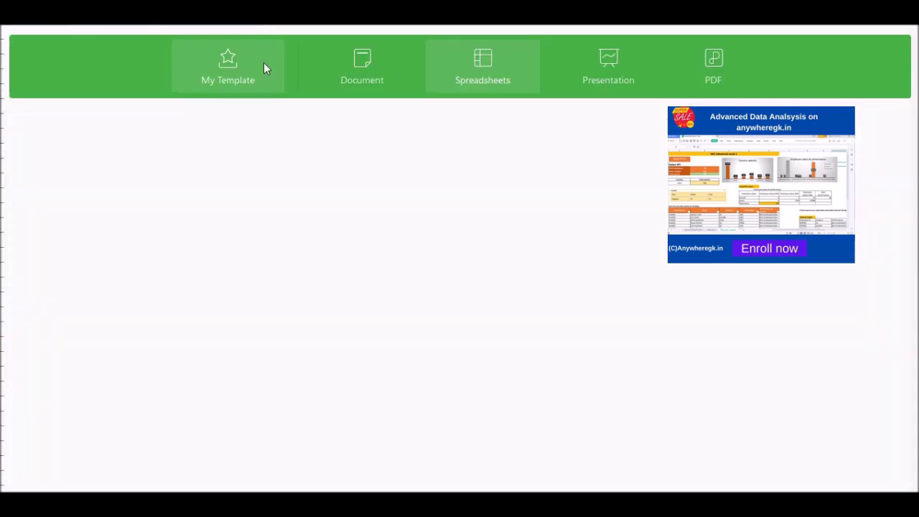
click(268, 242)
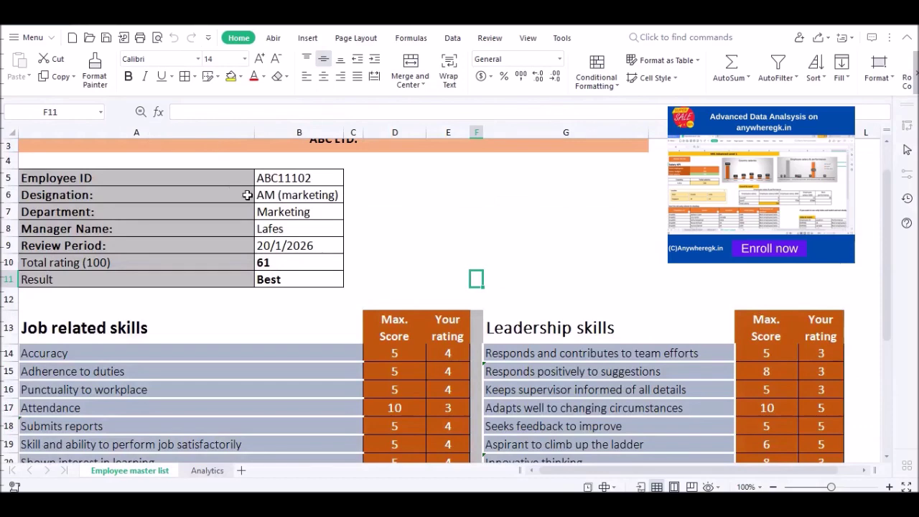
scroll(390, 239, up, 1)
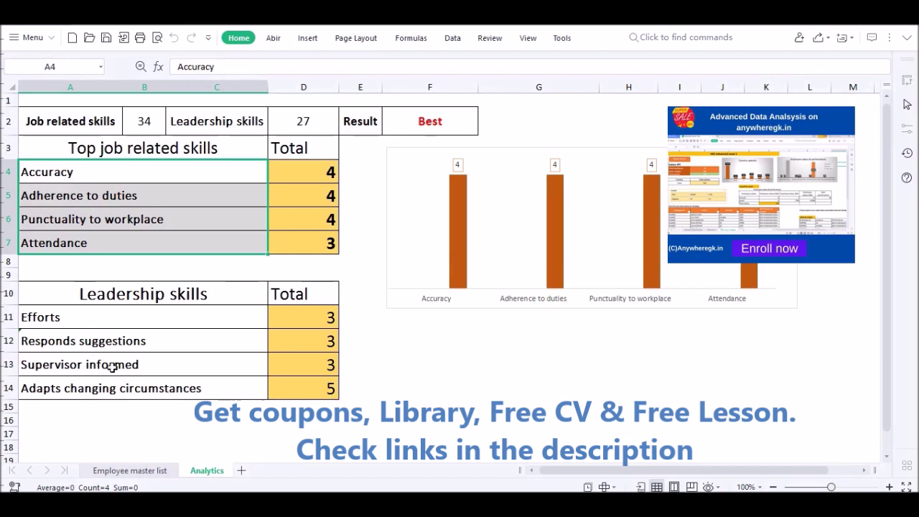
Copy the Employee master list sheet into Book2 with Move or Copy Sheet
click(115, 470)
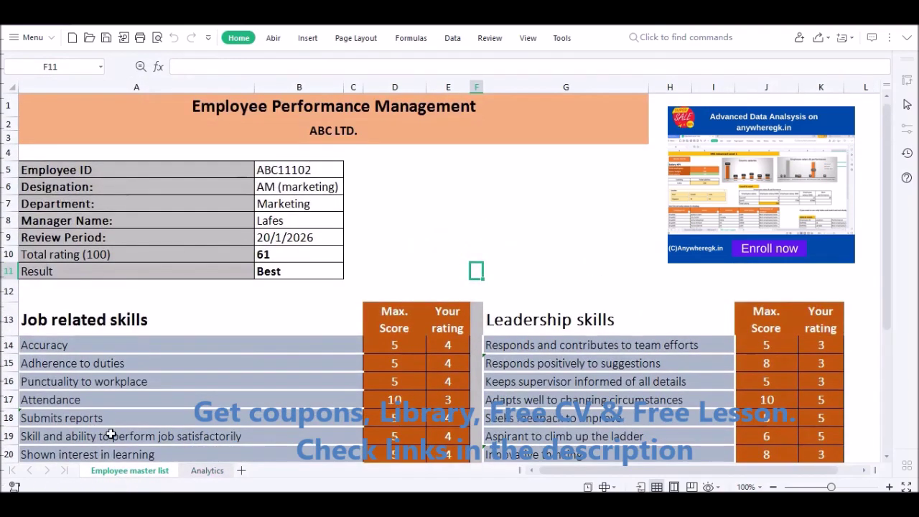
right_click(133, 472)
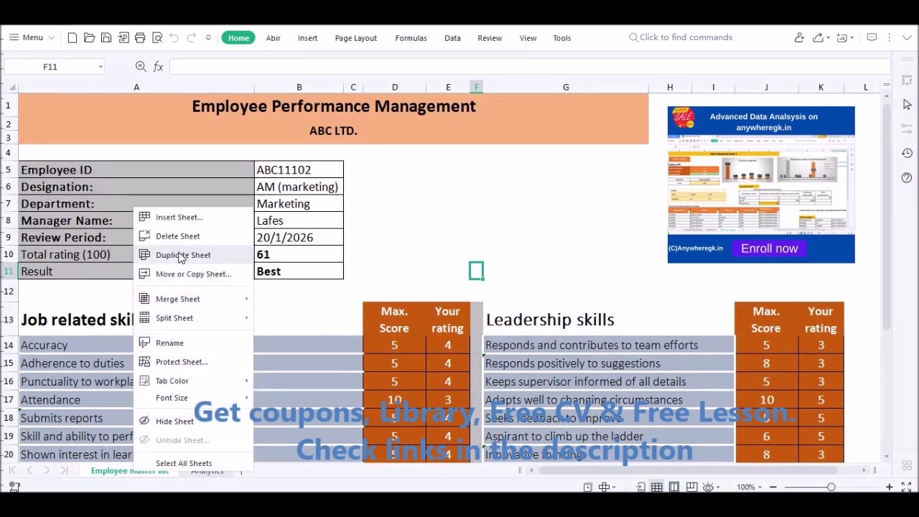
click(184, 285)
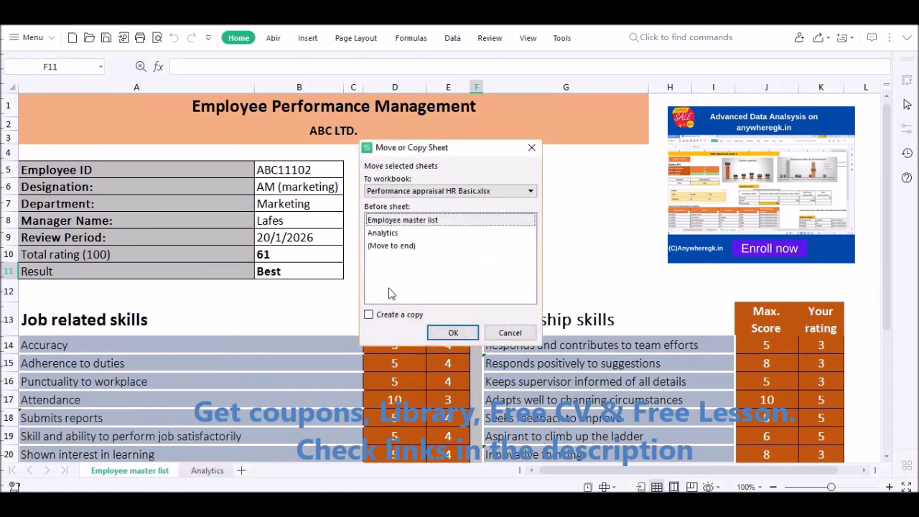
click(410, 191)
click(397, 227)
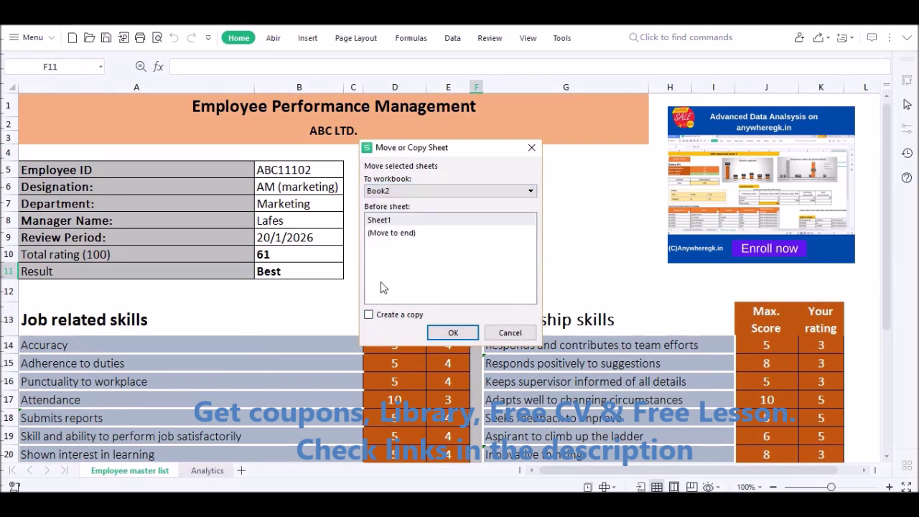
click(452, 333)
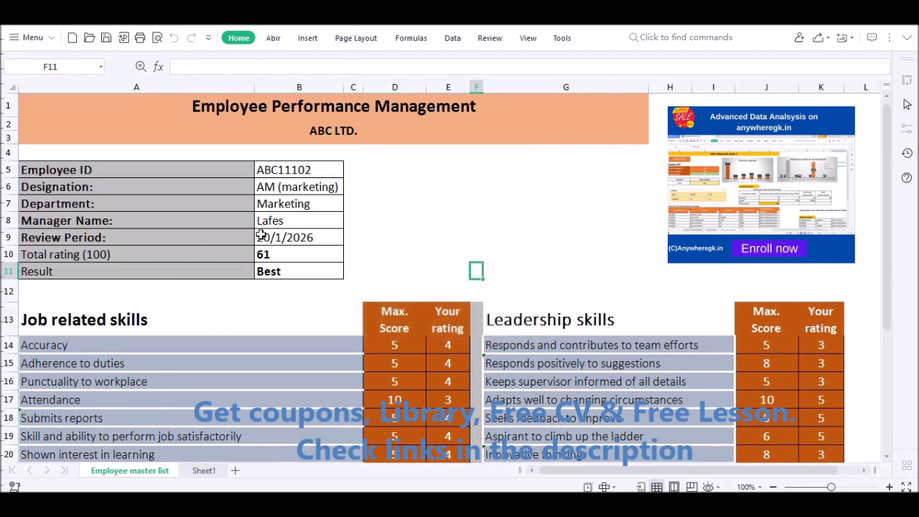
Delete the empty Sheet1 from Book2
click(201, 471)
right_click(201, 471)
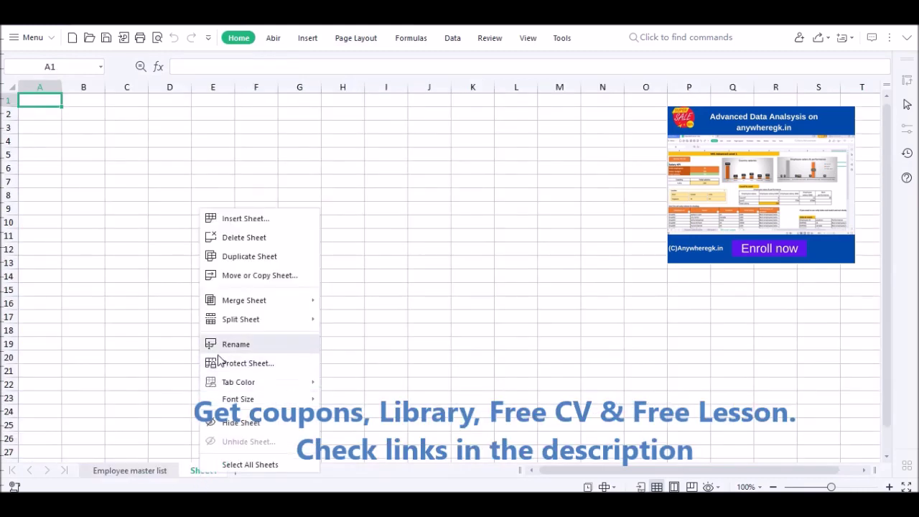
click(238, 237)
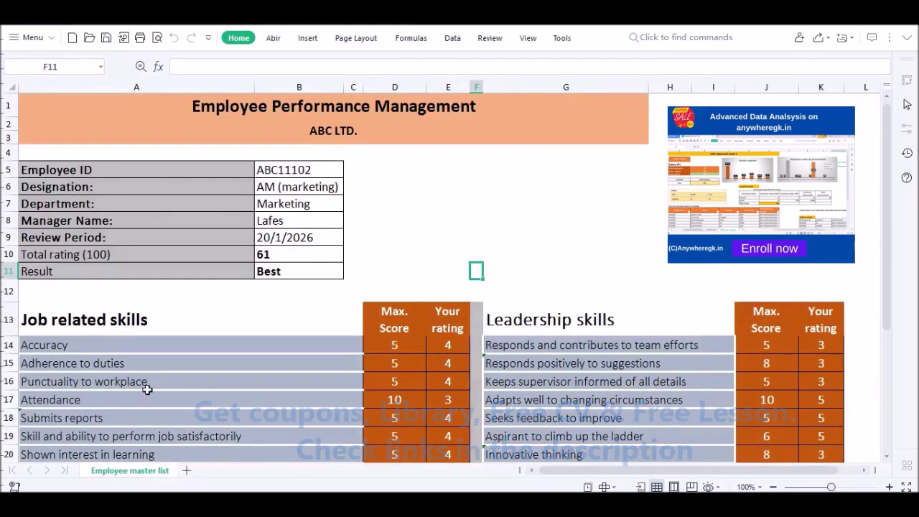
click(272, 176)
Clear the employee detail values in B8:B11 of the copied sheet
drag(271, 176, 277, 270)
click(269, 238)
click(275, 223)
key(Delete)
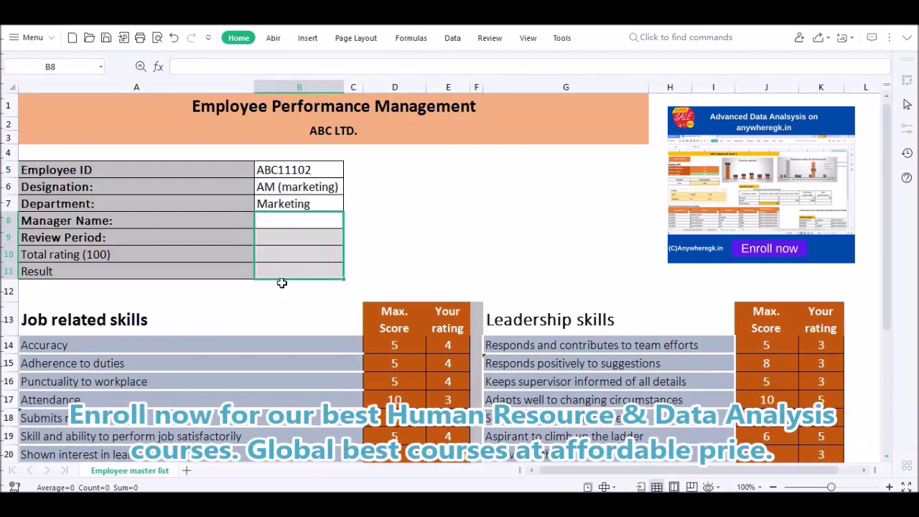
scroll(421, 359, down, 1)
Review the leadership scores and ratings, the job-related max scores D14:D23 and ratings E14:E23
drag(397, 309, 457, 360)
click(766, 192)
drag(767, 193, 819, 321)
click(575, 285)
drag(399, 199, 407, 353)
drag(446, 195, 465, 361)
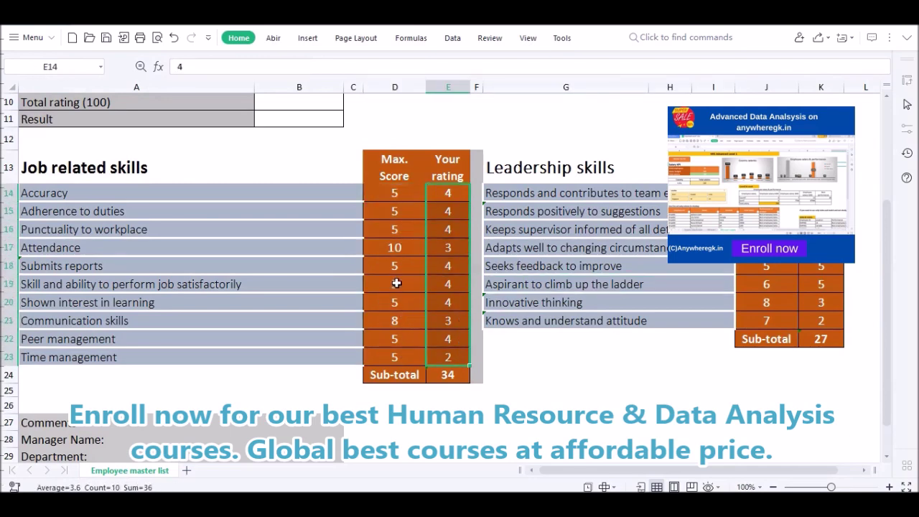
scroll(324, 228, up, 3)
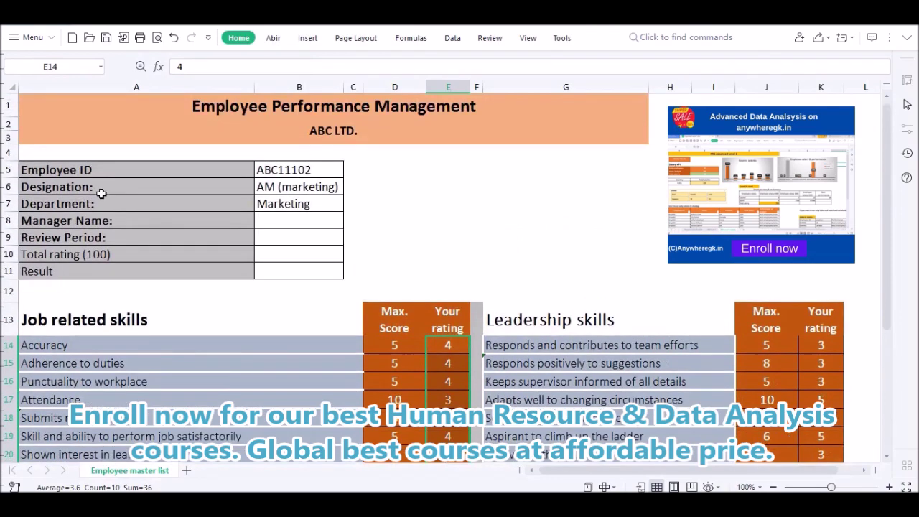
Check the detail labels from Designation and Department down to Total rating and Result
click(64, 187)
click(65, 202)
click(64, 222)
click(63, 239)
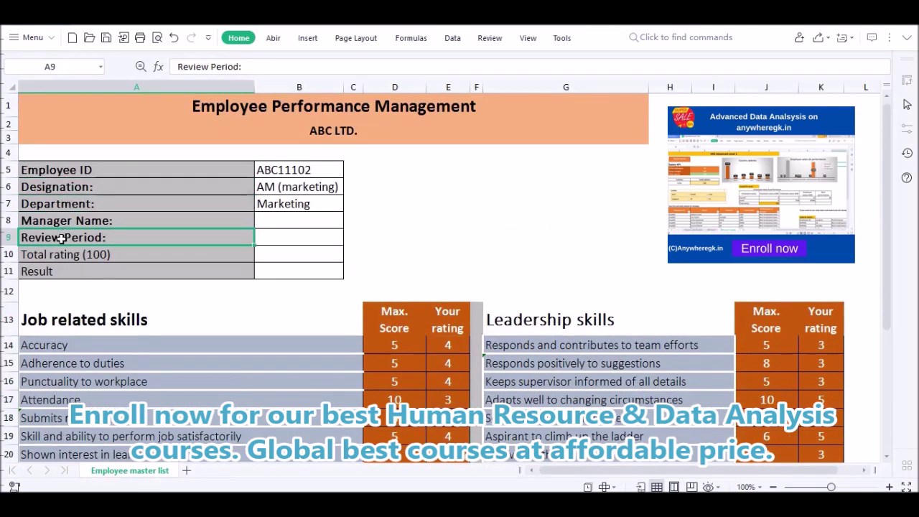
click(63, 254)
click(68, 272)
scroll(336, 319, down, 2)
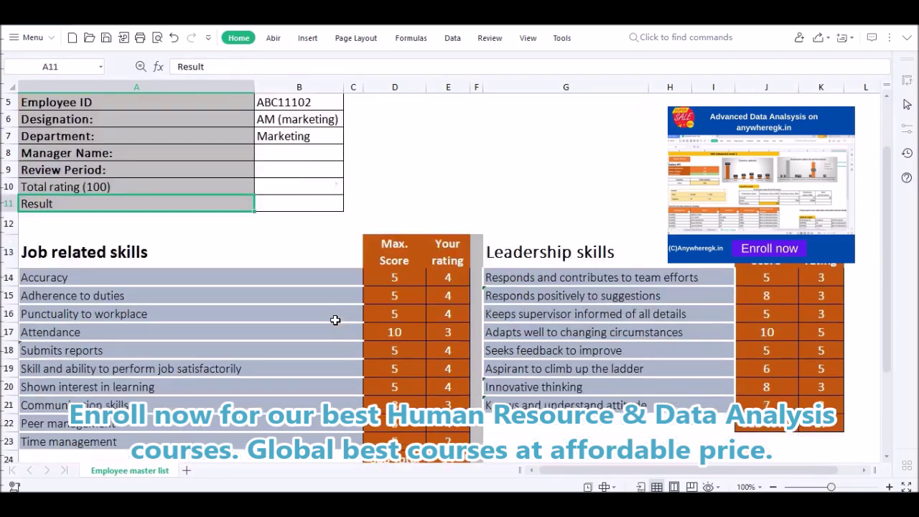
scroll(336, 320, down, 1)
scroll(286, 312, down, 1)
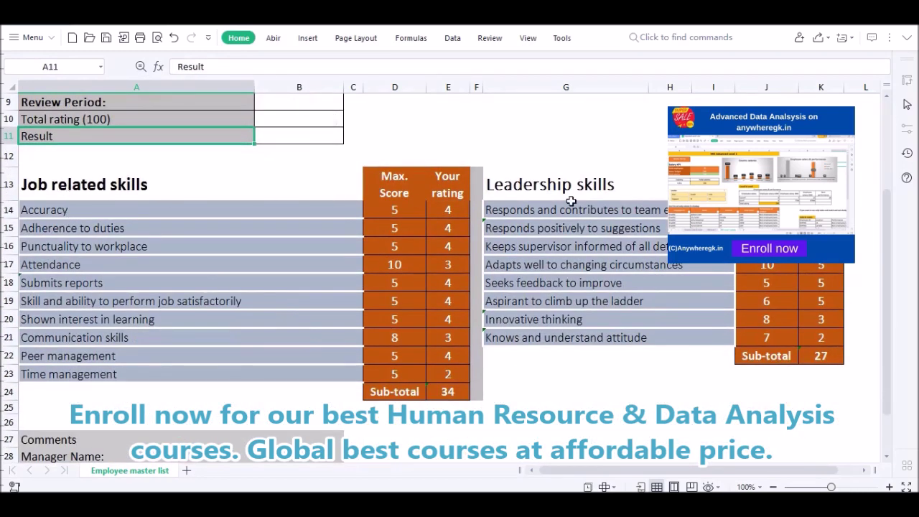
scroll(610, 195, up, 4)
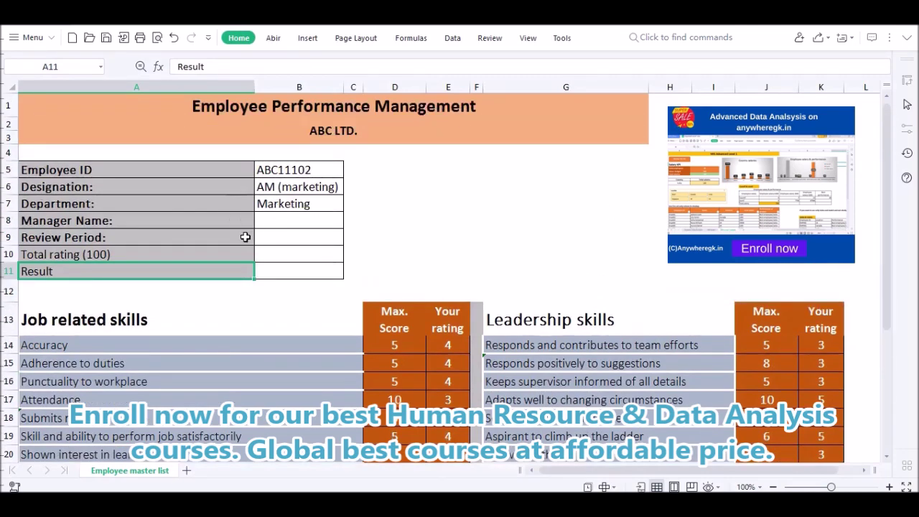
scroll(179, 322, down, 2)
Look over the leadership skills list, then return to the empty manager name cell
drag(129, 278, 180, 459)
scroll(634, 252, down, 3)
drag(600, 180, 613, 300)
scroll(612, 300, down, 2)
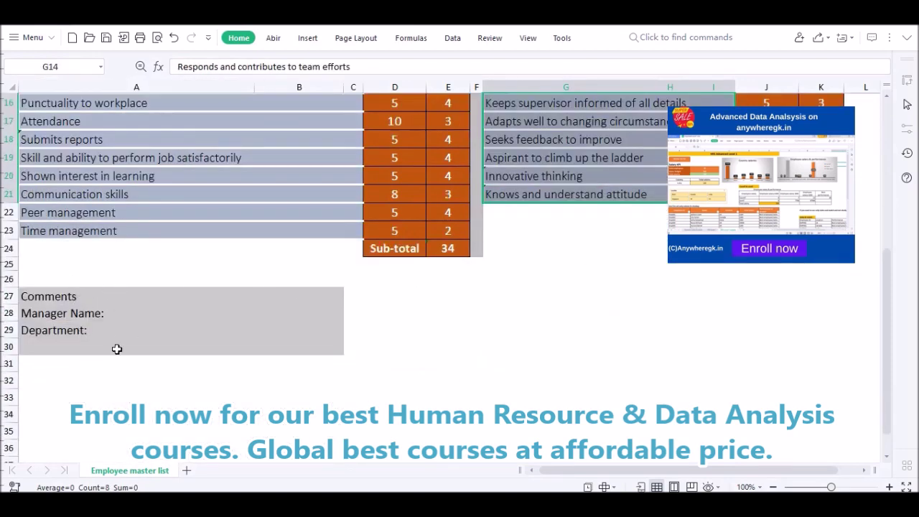
scroll(136, 343, up, 5)
scroll(140, 344, up, 1)
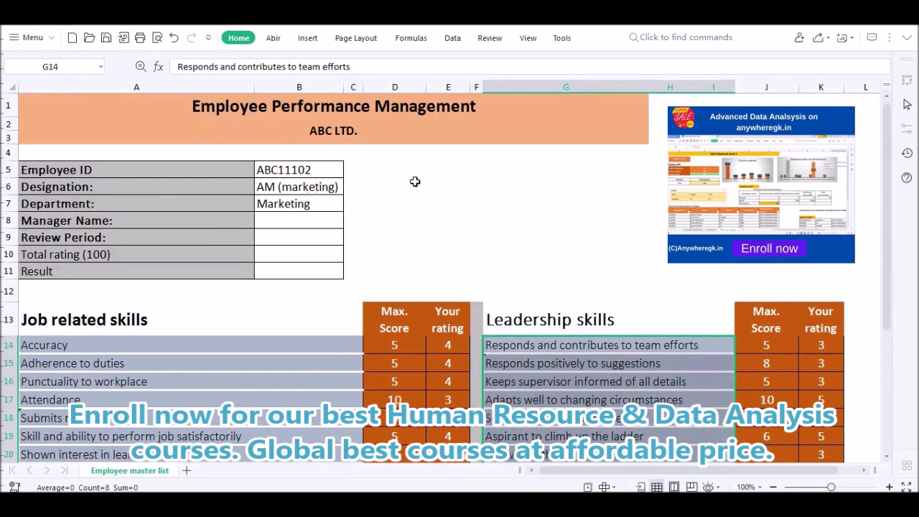
click(288, 222)
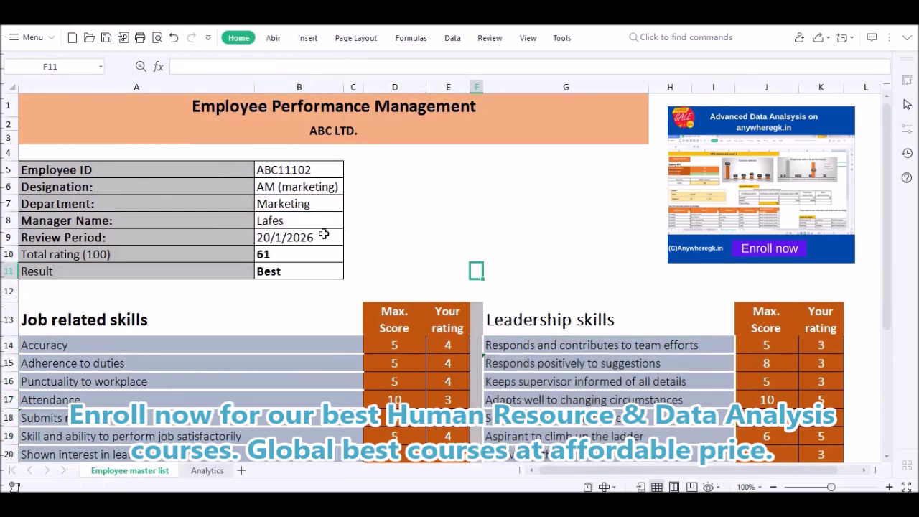
Paste the manager's name into B8 and enter the review period in B9
click(316, 227)
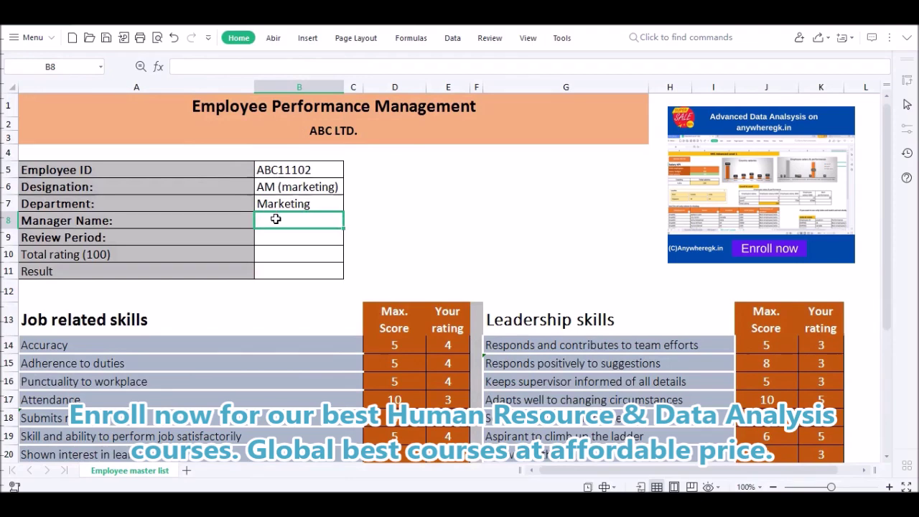
text(Lafes)
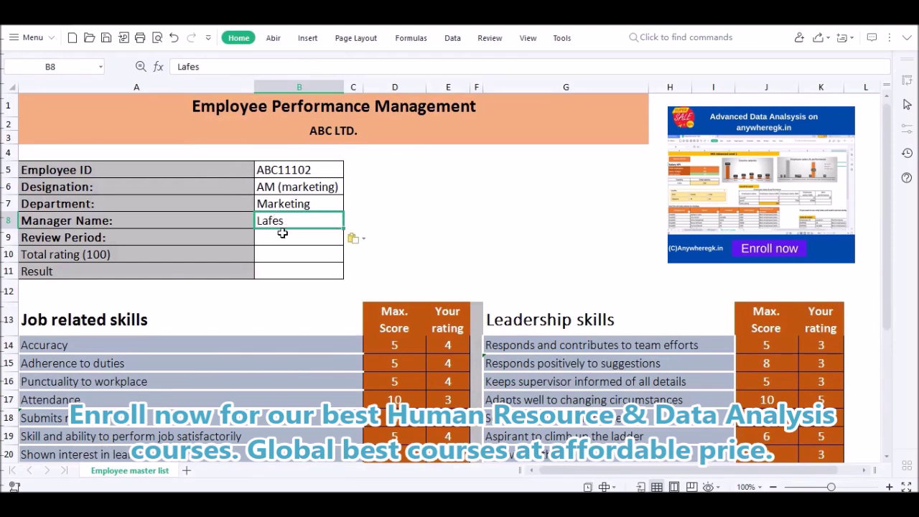
click(282, 238)
text(2022)
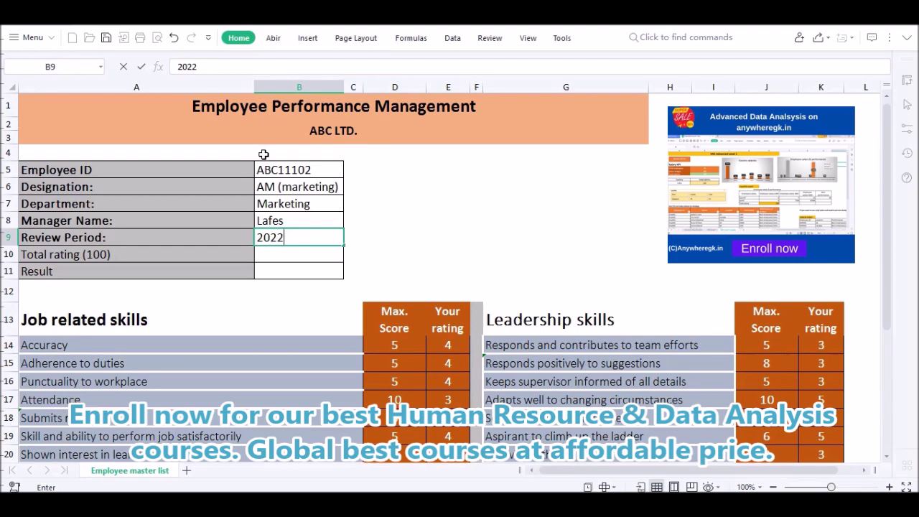
click(410, 207)
Open the Total rating cell B10 for editing
click(306, 254)
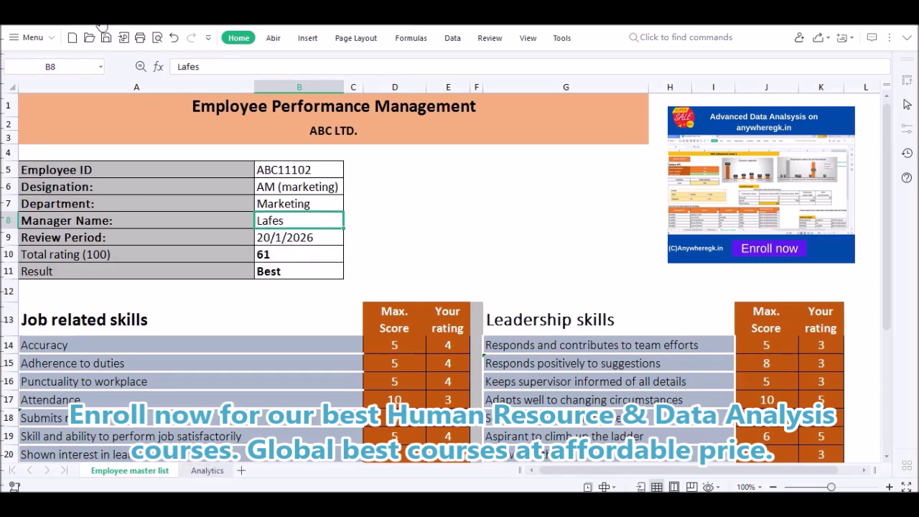
click(279, 253)
double_click(278, 253)
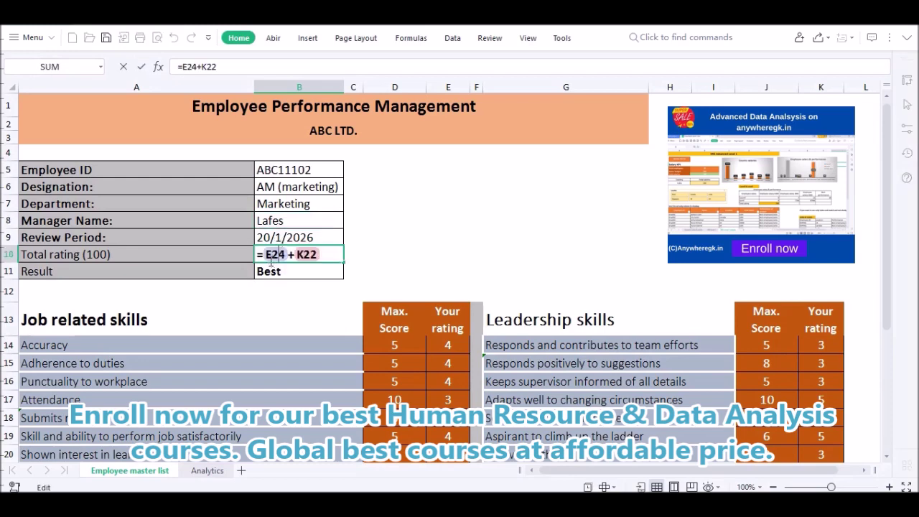
Set B10 to =sum(E24+K22), combining the job-skills and leadership sub-totals into 61
key(Return)
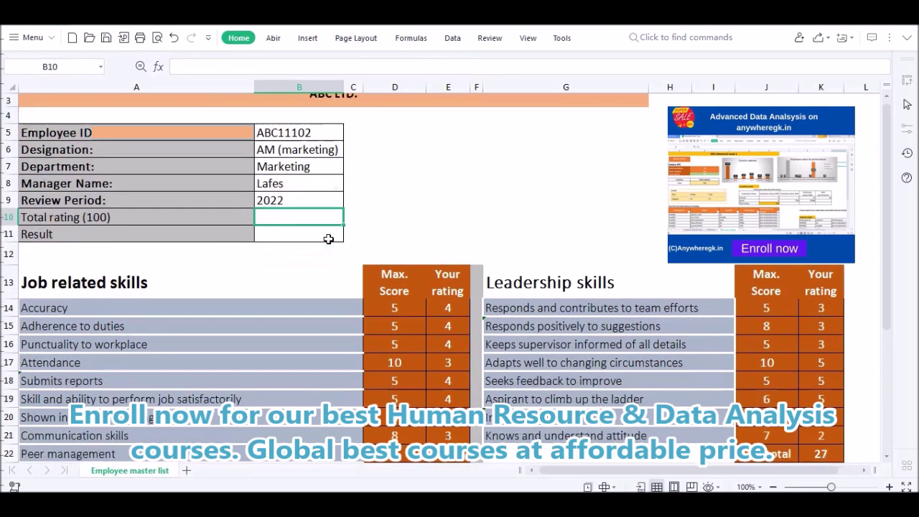
scroll(355, 283, down, 3)
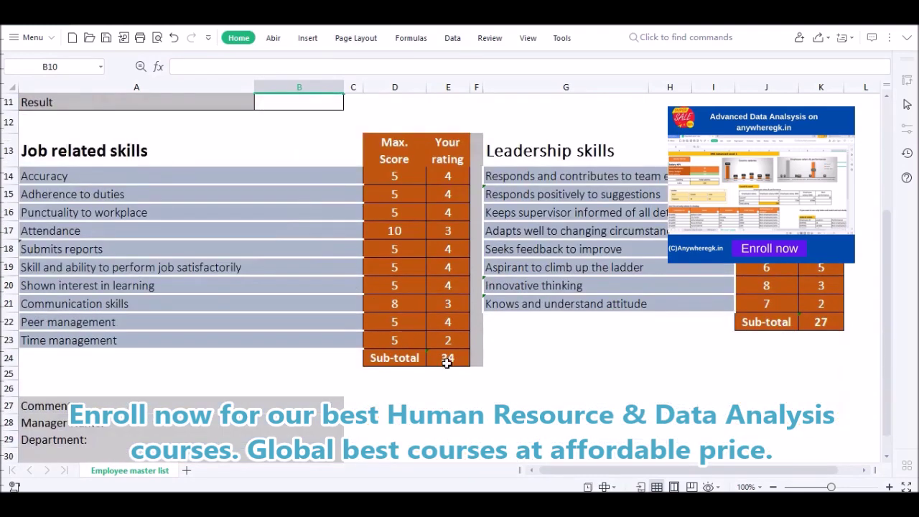
scroll(343, 302, up, 2)
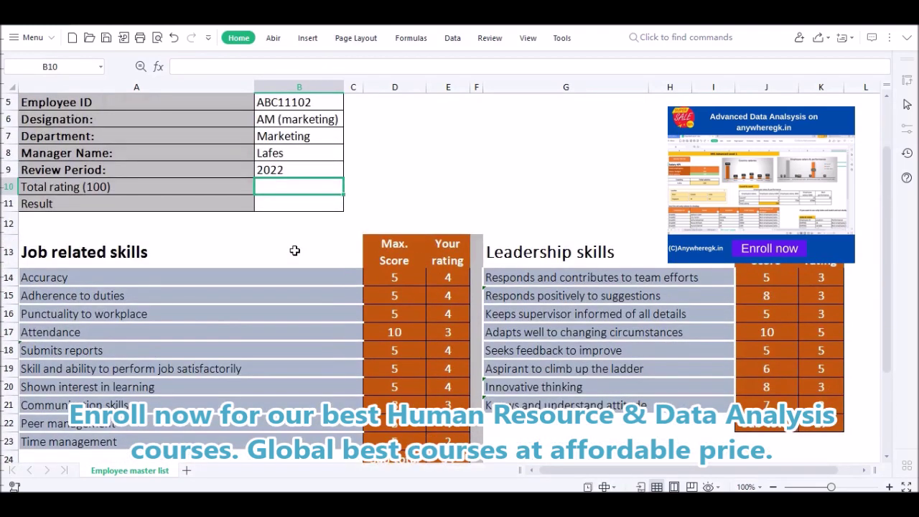
text(=sum)
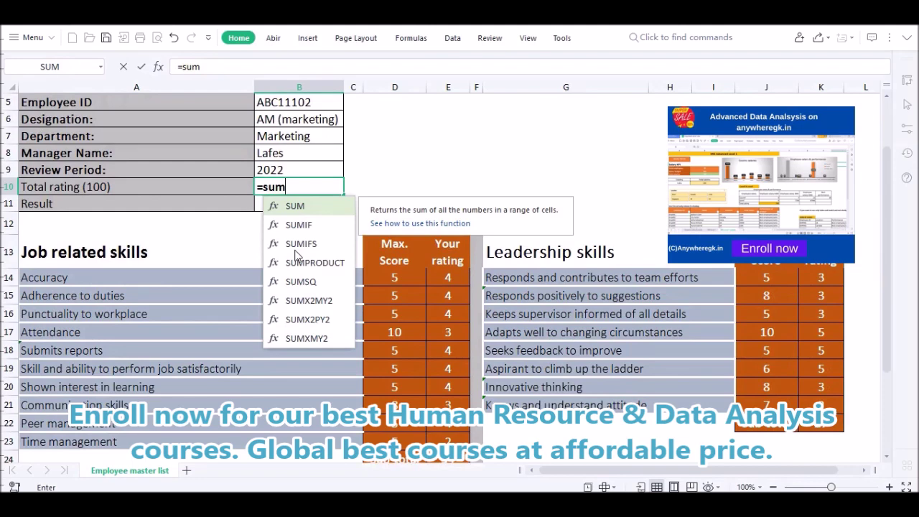
text(()
scroll(410, 388, down, 1)
click(448, 426)
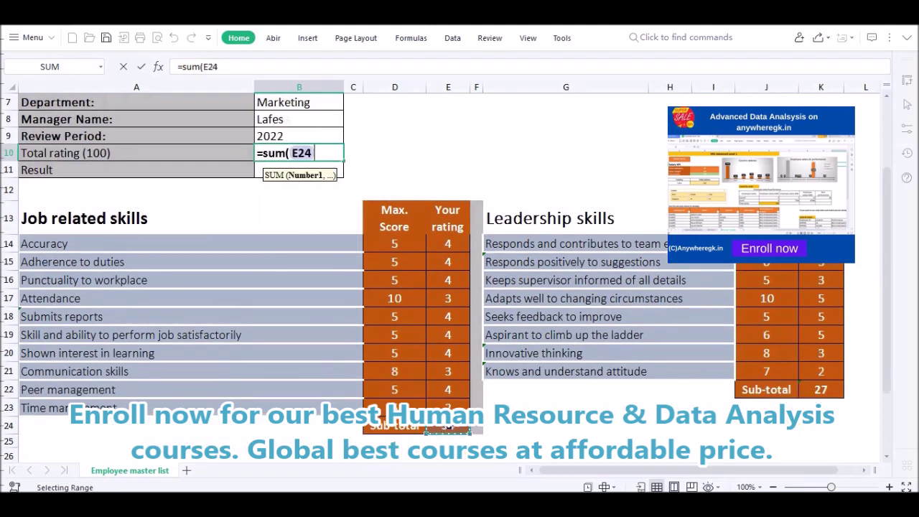
text(+)
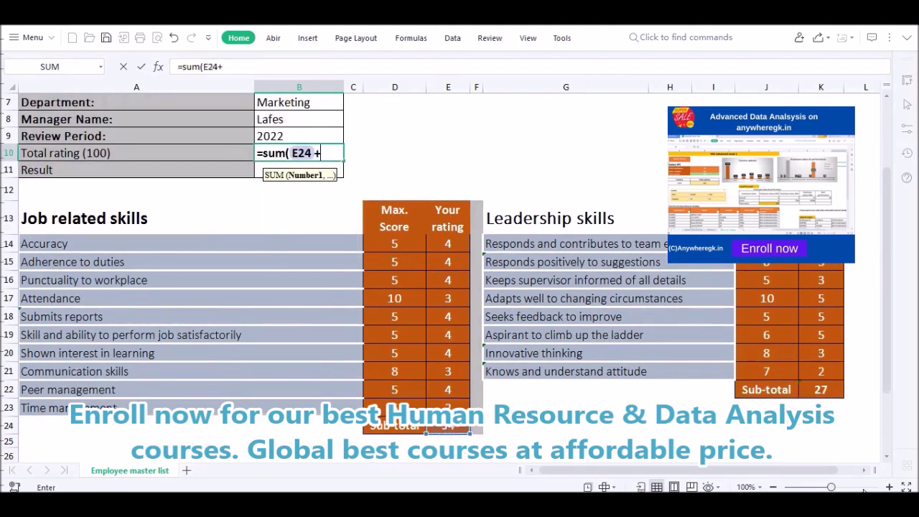
click(817, 390)
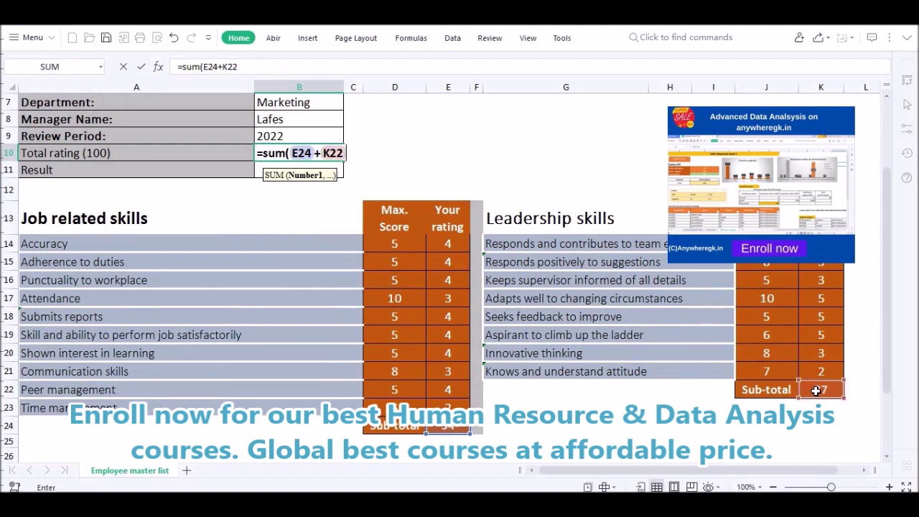
text())
key(Return)
scroll(781, 329, up, 3)
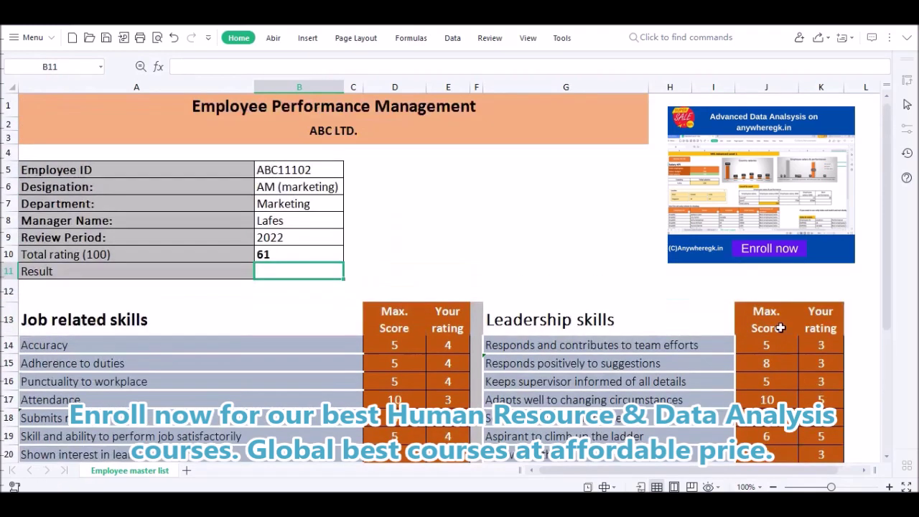
click(334, 257)
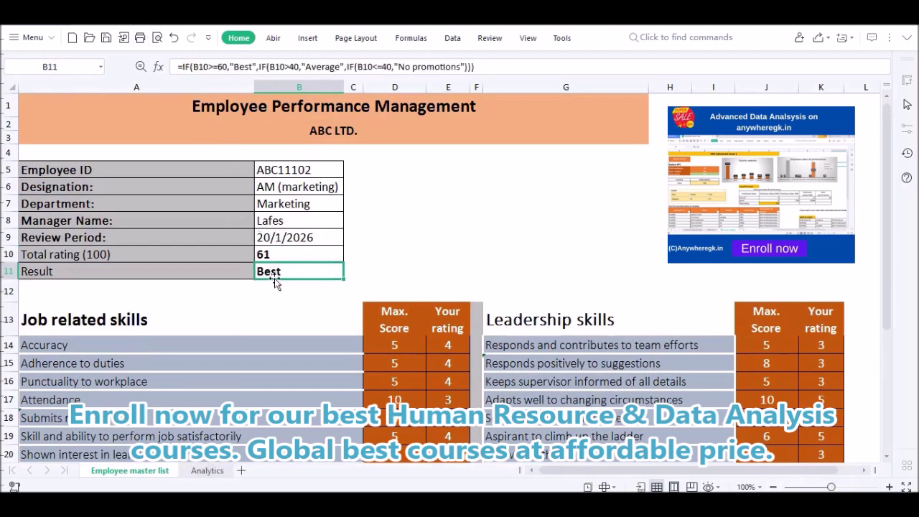
double_click(274, 277)
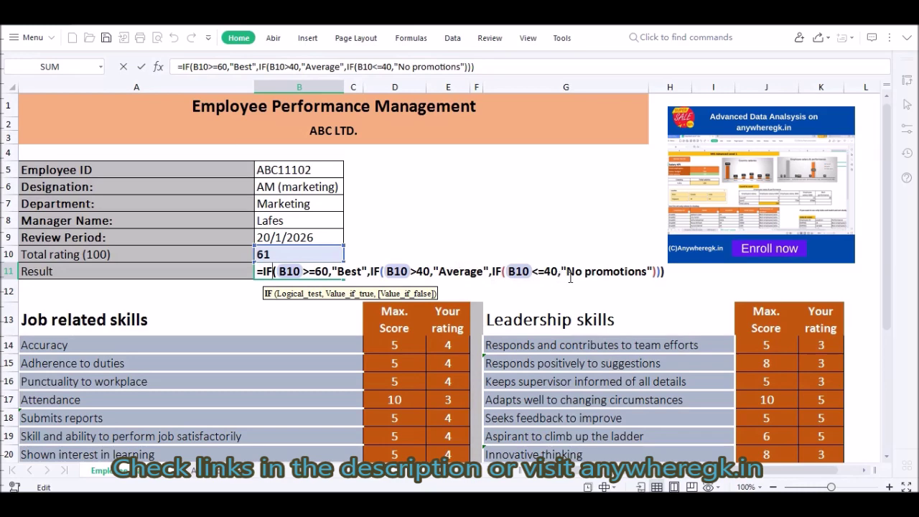
key(Return)
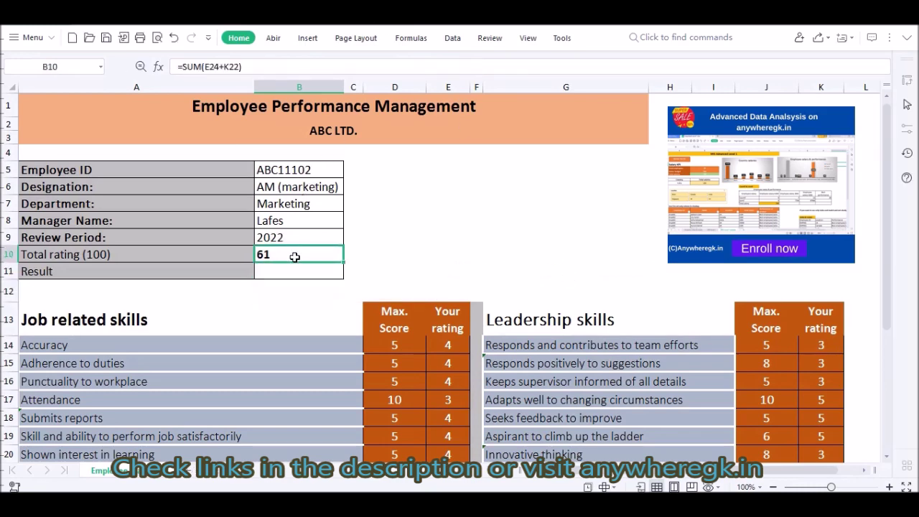
Start the Result formula in B11 with =IF(B10>60,"Best", followed by a nested IF
click(293, 270)
text(=if)
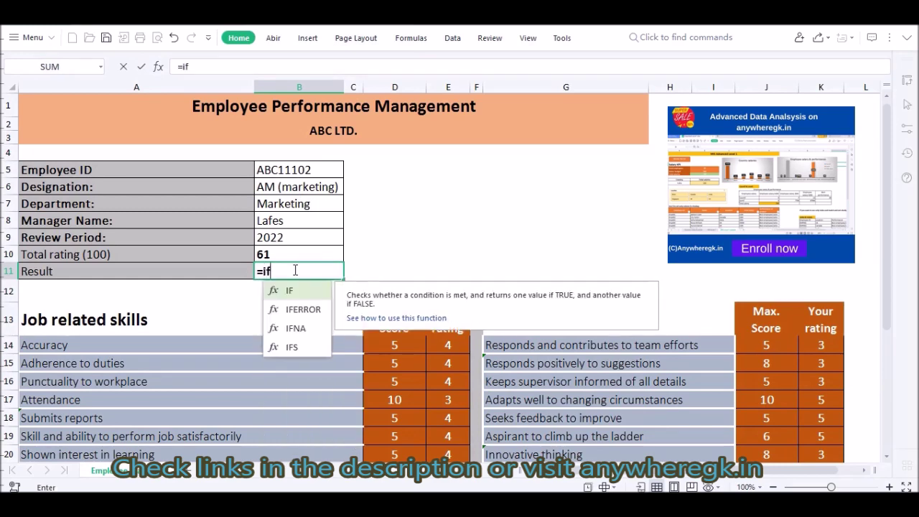
text((B10)
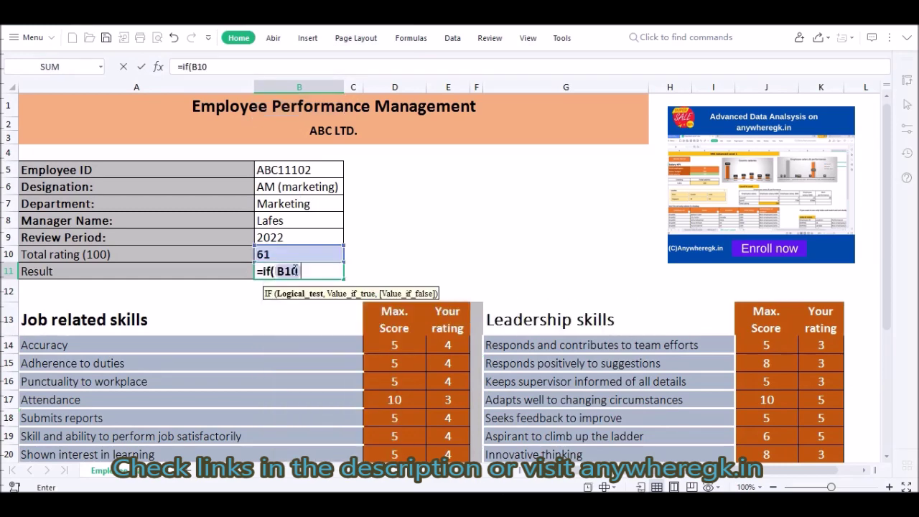
text(>)
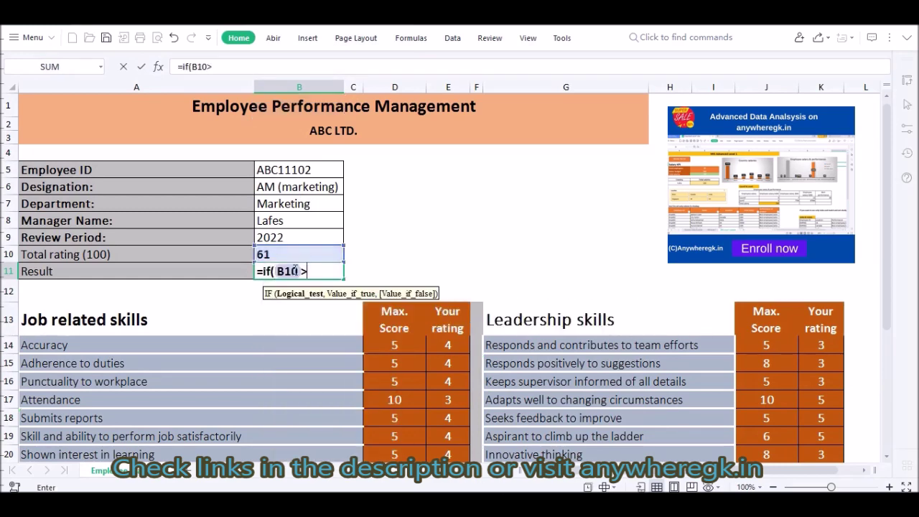
text(60,"Nest)
key(BackSpace)
key(BackSpace)
key(BackSpace)
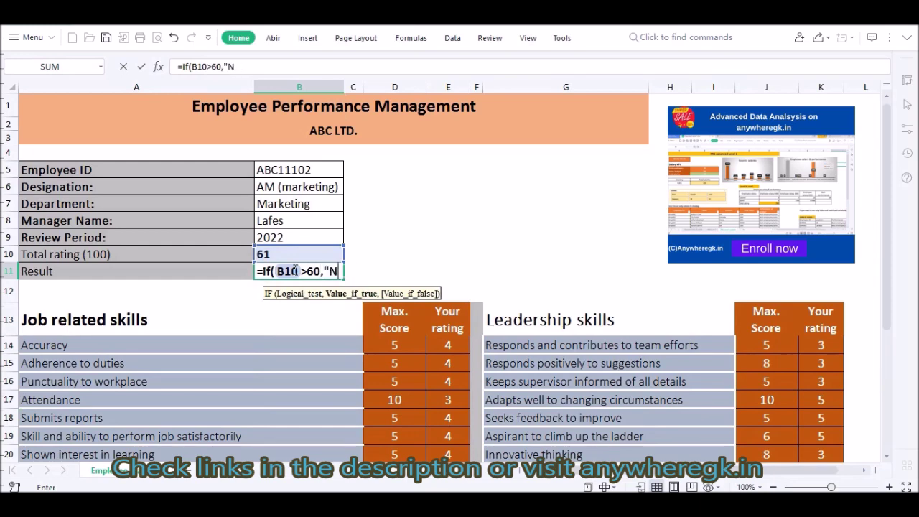
text(Best",If)
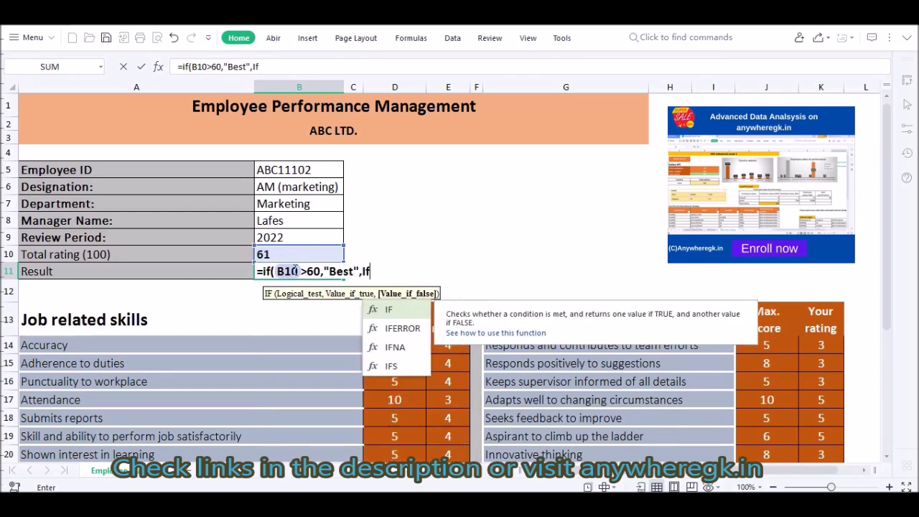
text(()
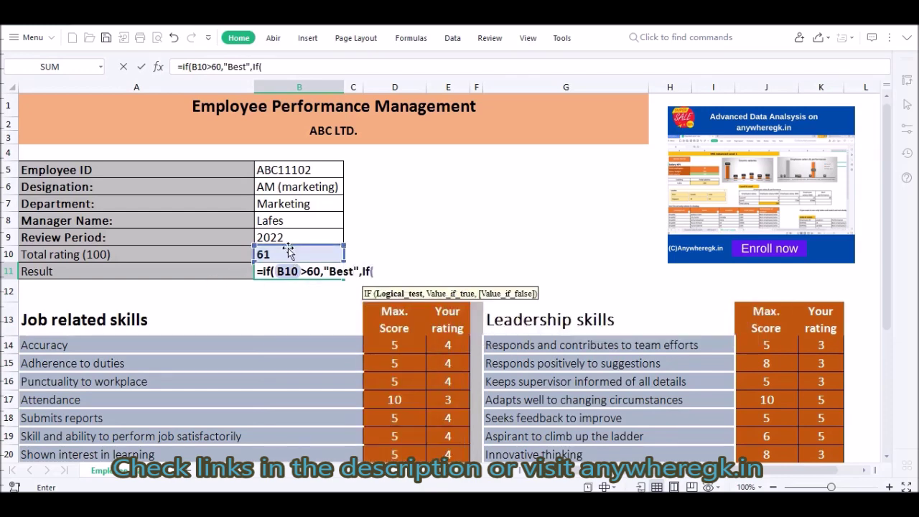
click(288, 251)
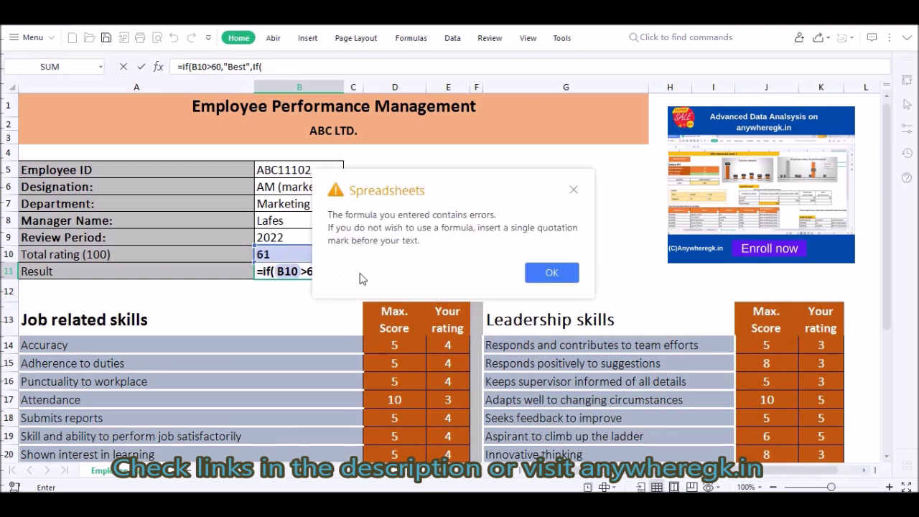
click(541, 274)
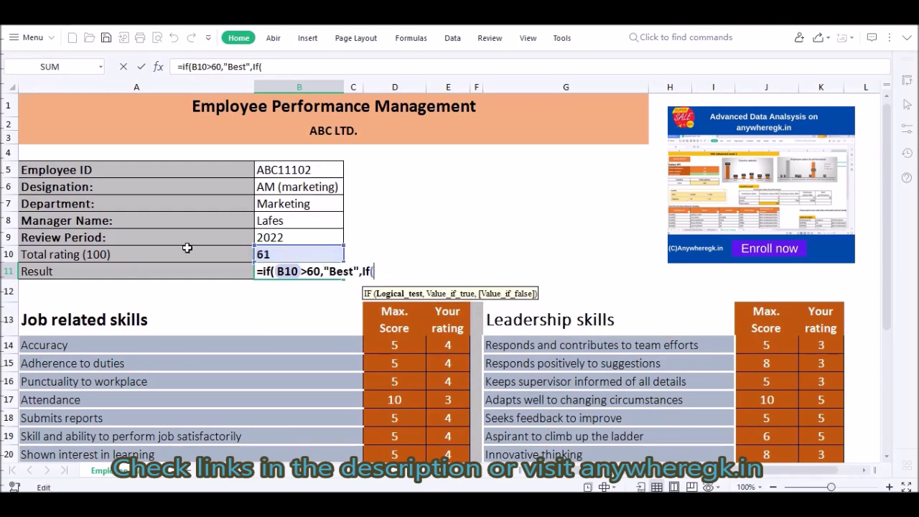
Add the second condition B10=40 returning "Average" and a third nested IF
click(283, 254)
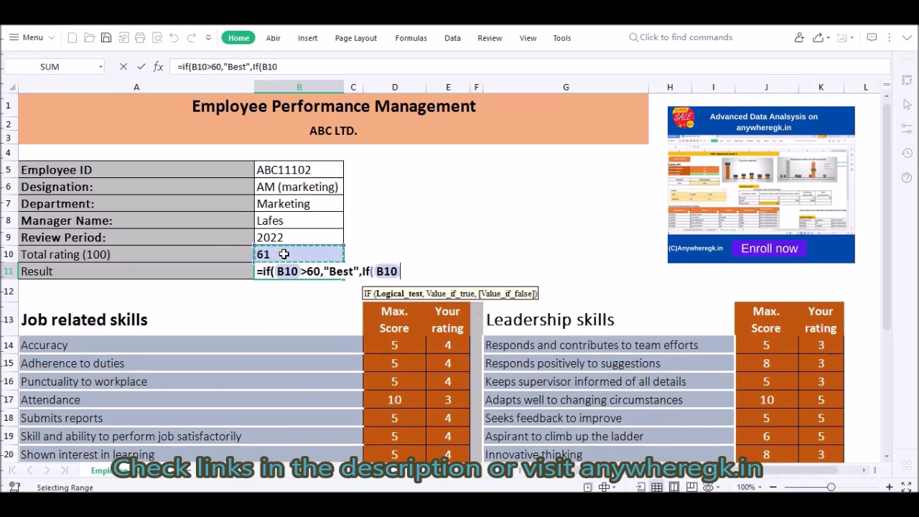
text(>)
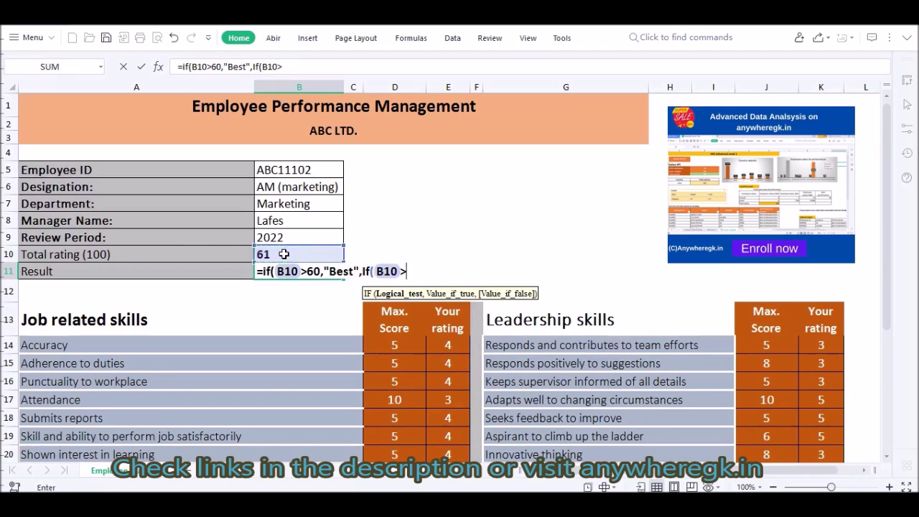
key(BackSpace)
text(=40,)
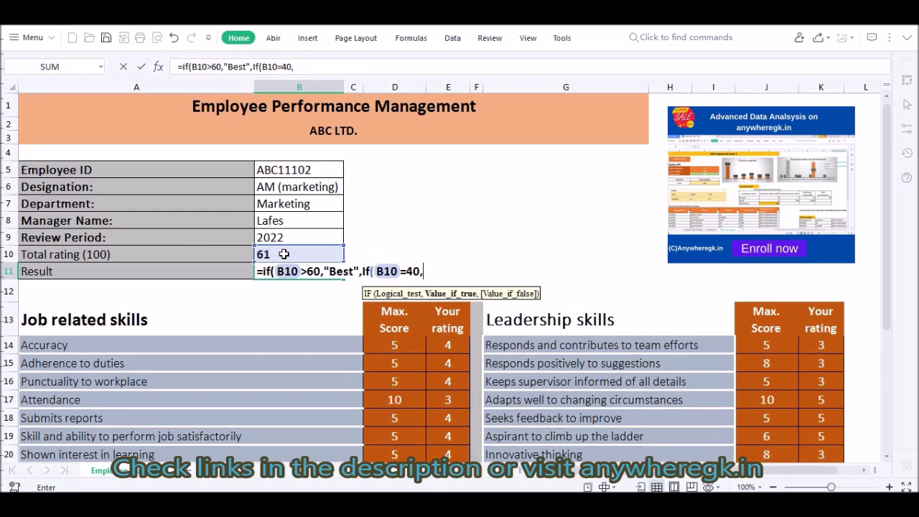
text("Average)
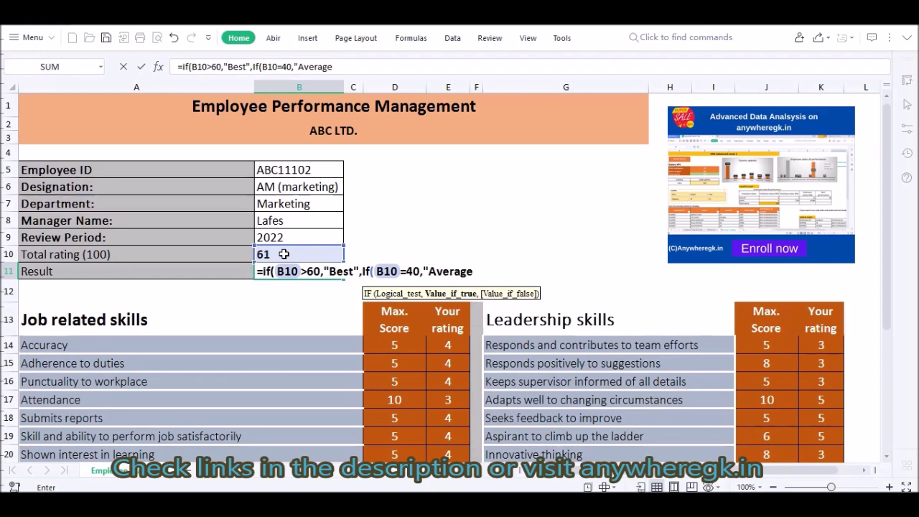
text(",)
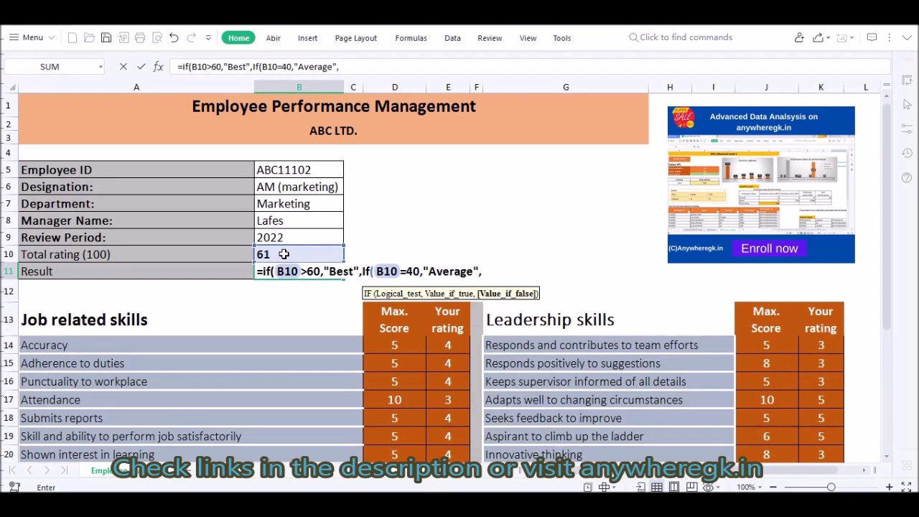
key(BackSpace)
text(,if)
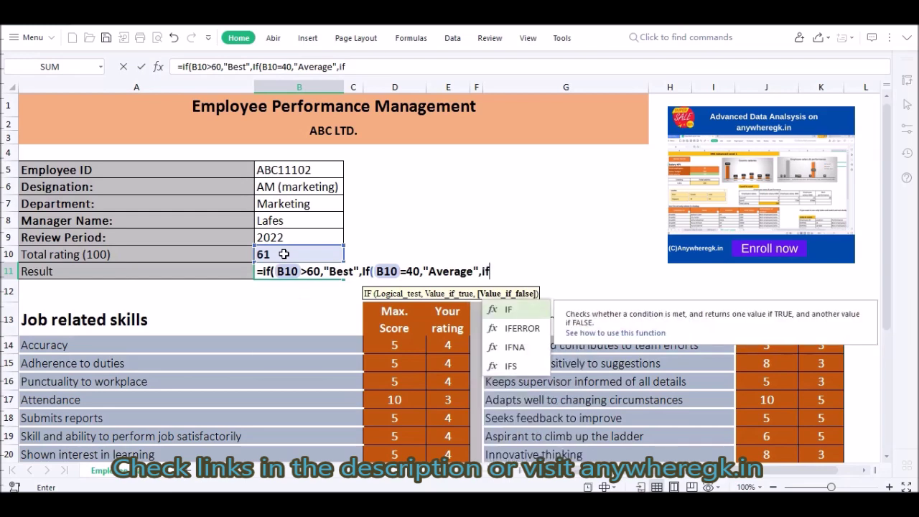
key(Tab)
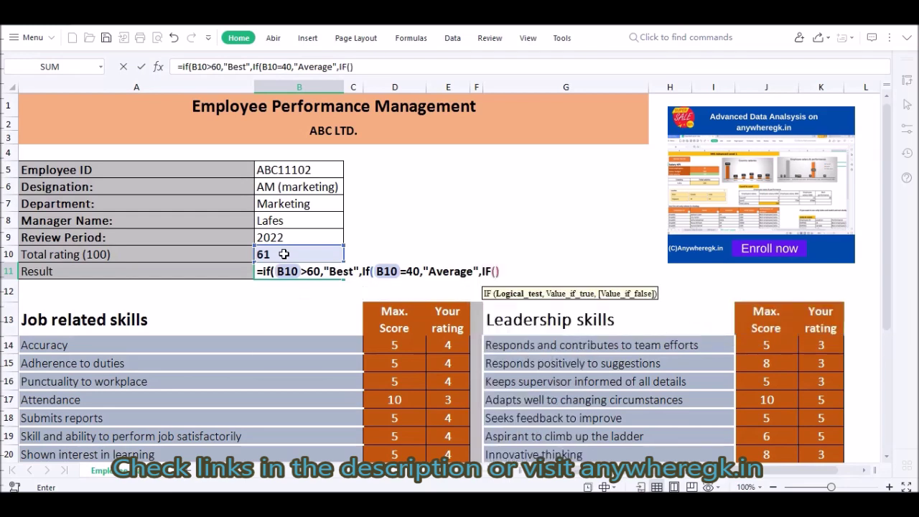
Finish with B10<=40 returning "Need training" and commit the nested formula
click(284, 255)
text(<=4-)
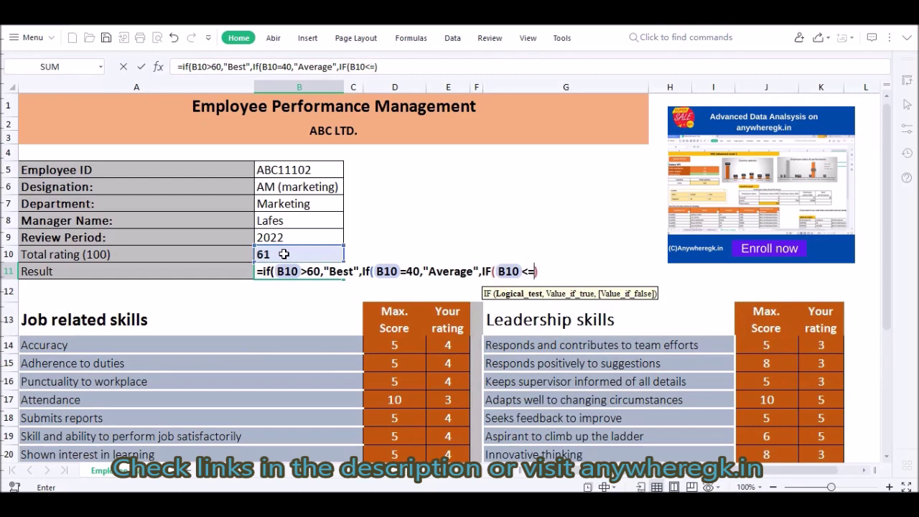
key(BackSpace)
text(0,)
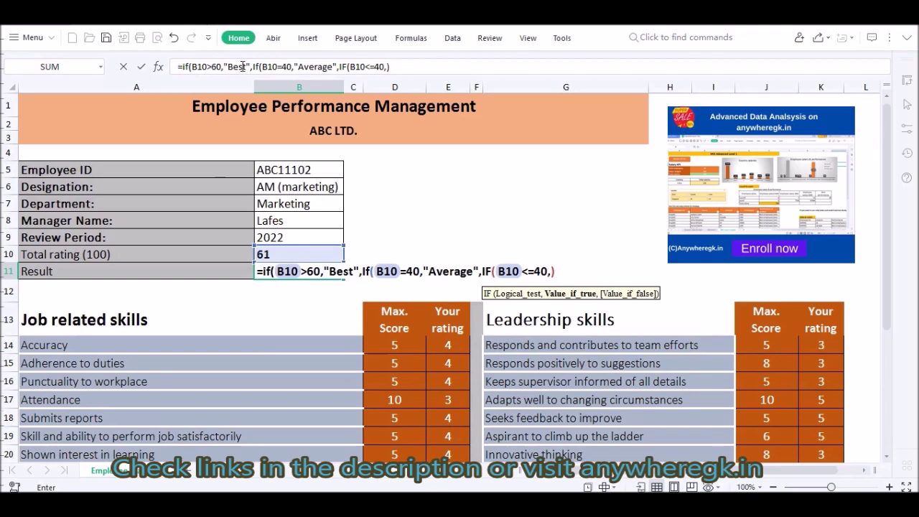
text("Need )
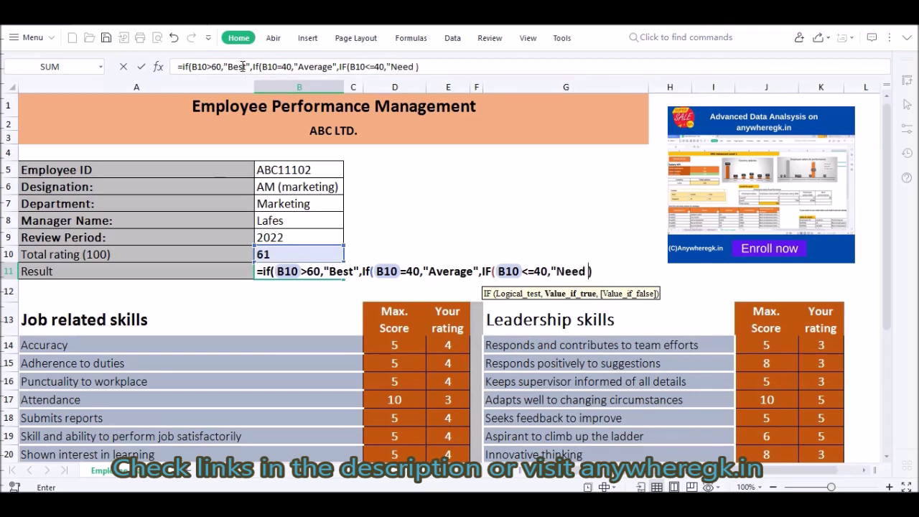
text(training)
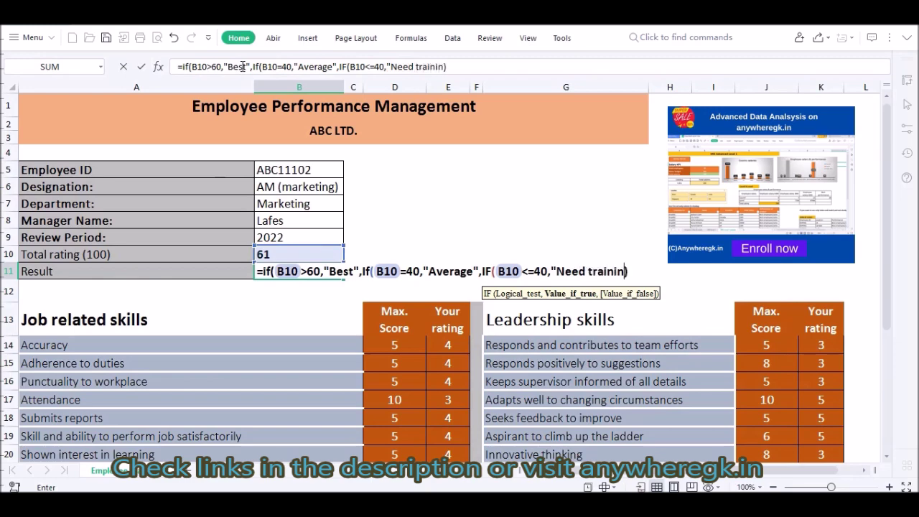
text(")))
key(Return)
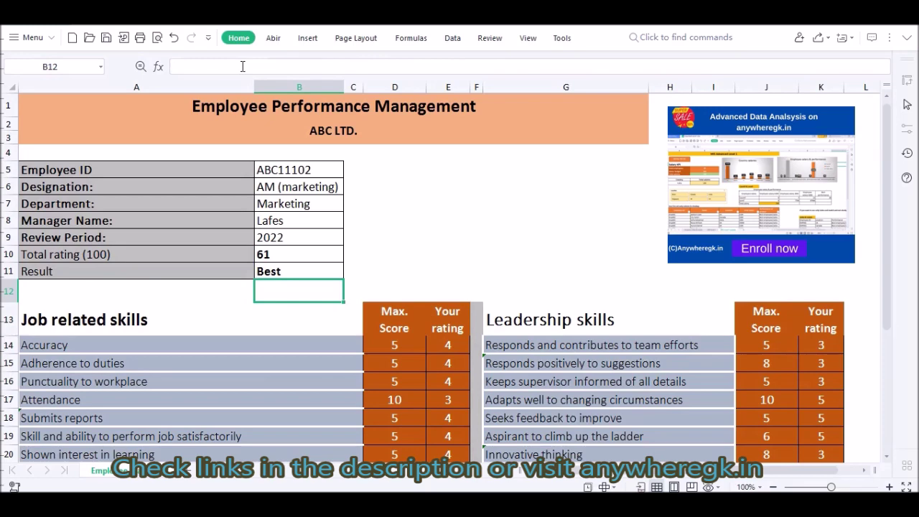
Change the Result formula's third outcome label to "No promotions" and commit it
double_click(329, 272)
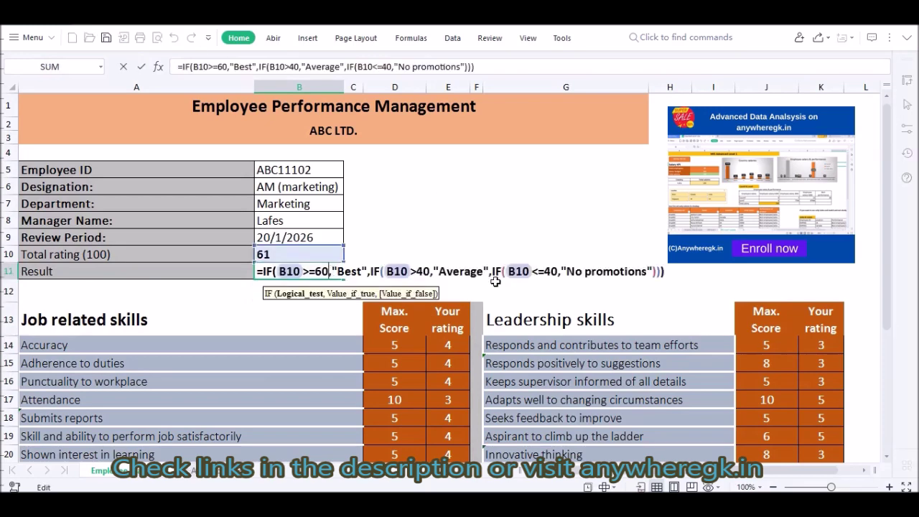
drag(567, 274, 648, 278)
key(Return)
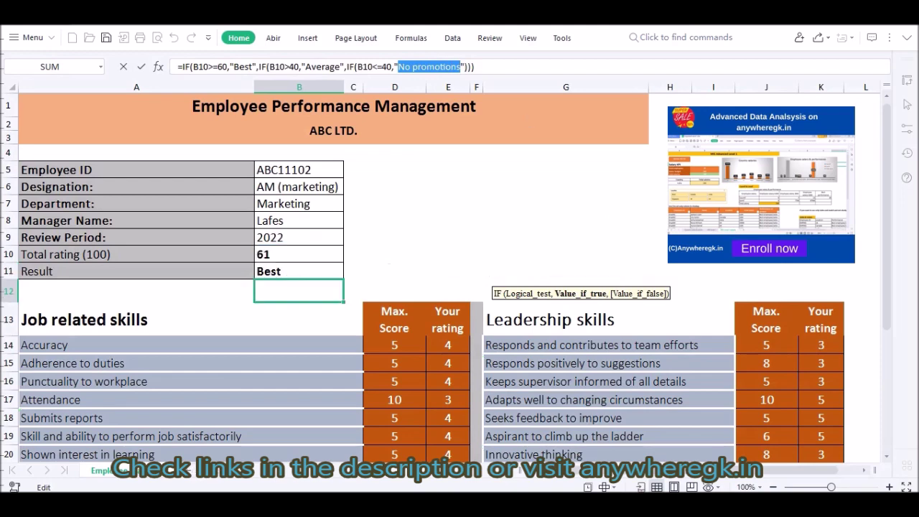
key(Up)
double_click(339, 269)
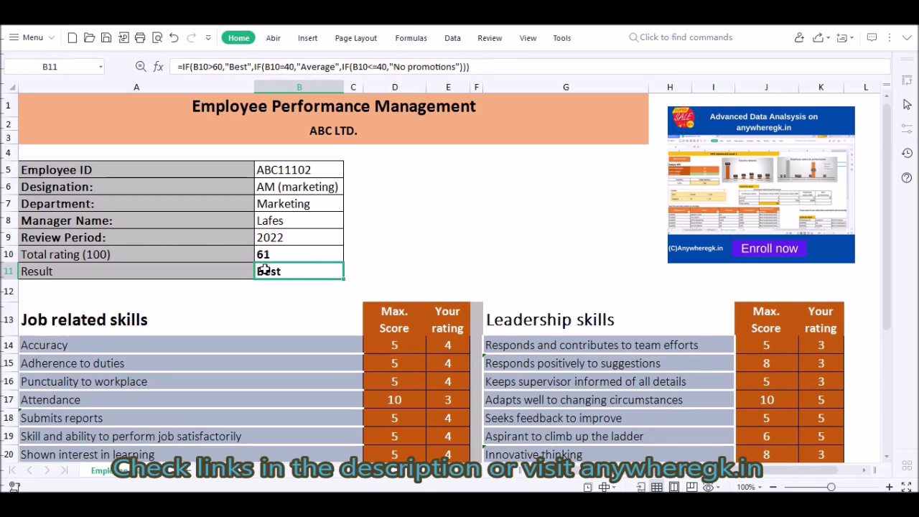
double_click(267, 270)
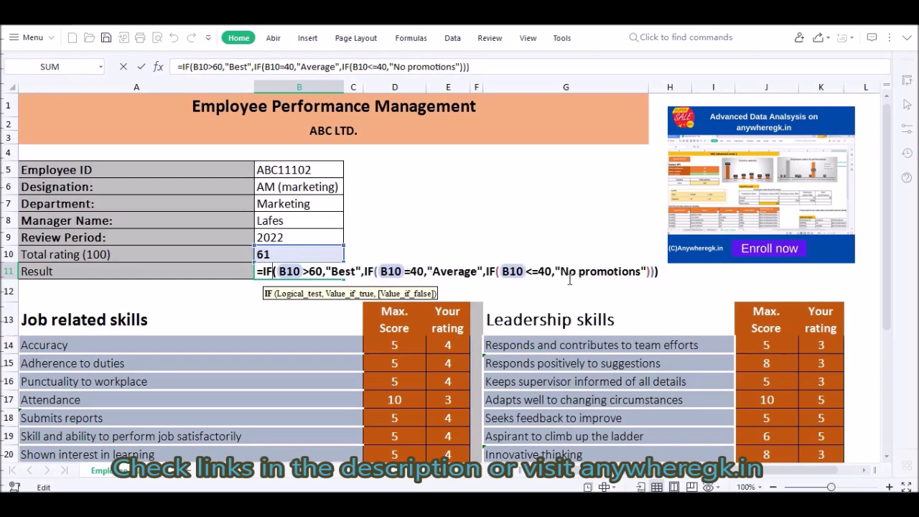
key(Return)
Try replacing "Best" in the formula, undo the change, and commit it unchanged
scroll(468, 312, down, 1)
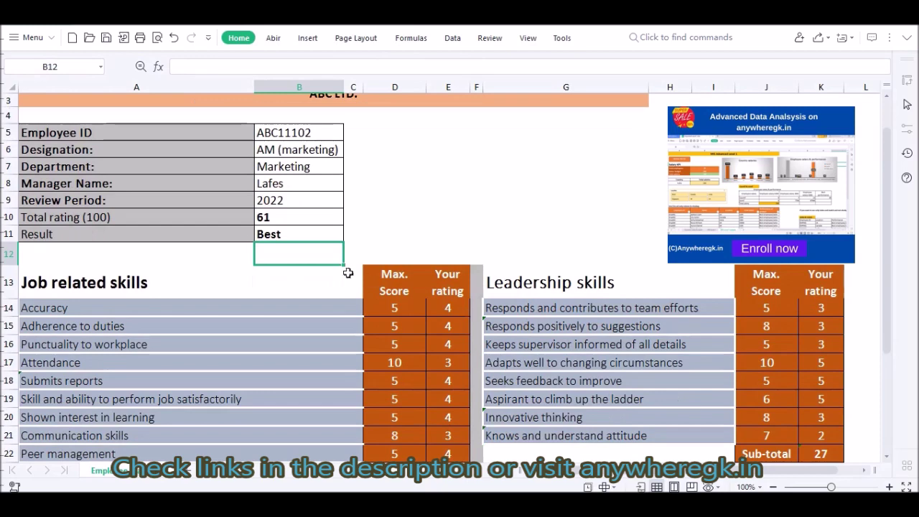
double_click(327, 232)
double_click(337, 237)
text(Promot)
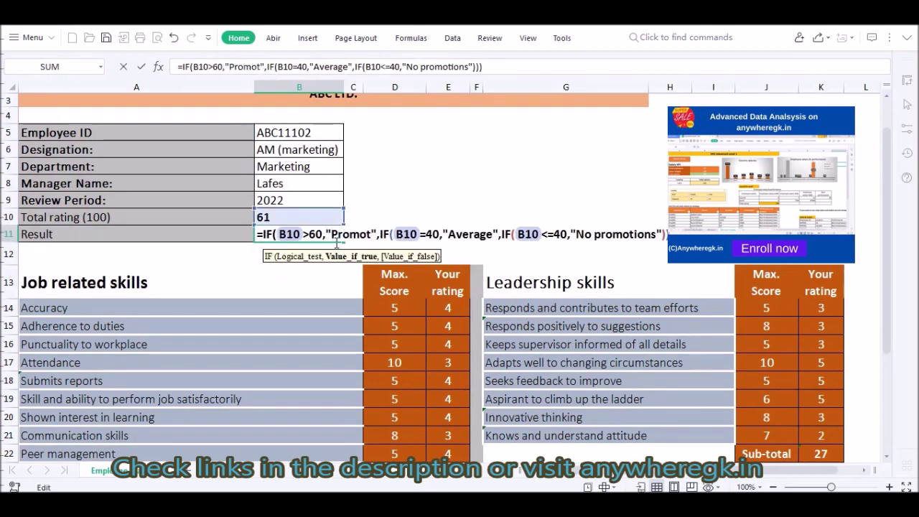
key(ctrl+z)
key(Return)
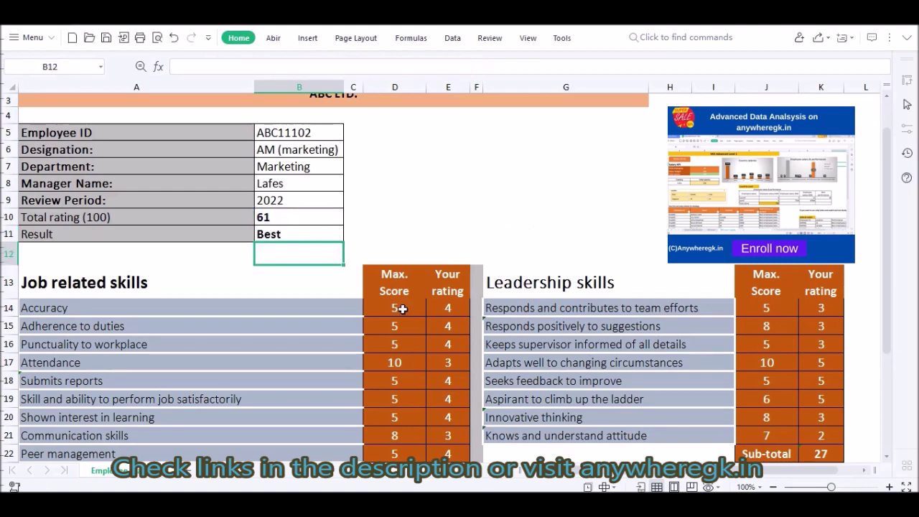
Enter a rating of 1 in each job-skill cell E15 through E21
scroll(399, 305, down, 2)
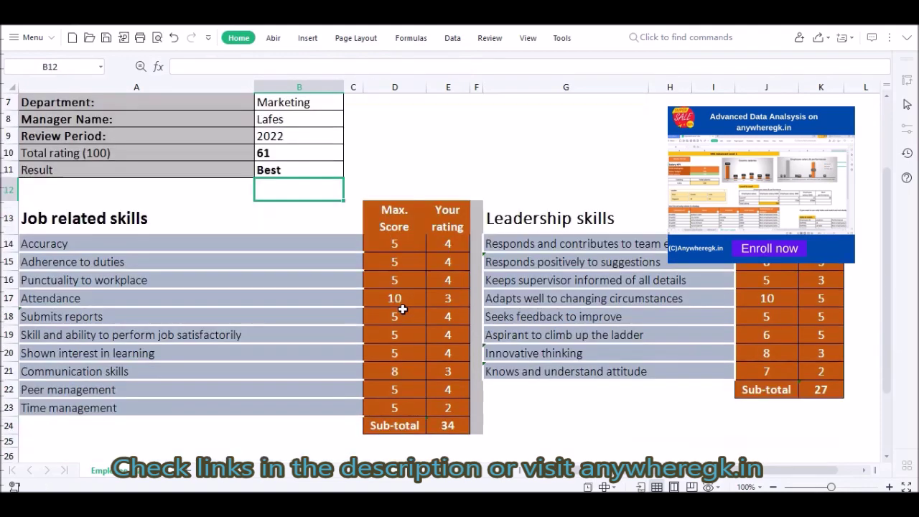
click(447, 260)
text(1)
key(Return)
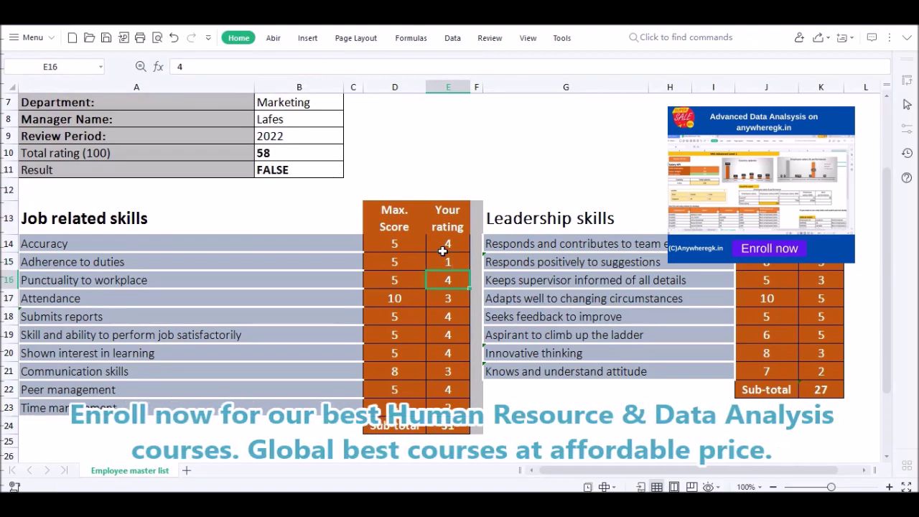
text(1)
key(Return)
text(1)
key(Return)
text(1)
key(Return)
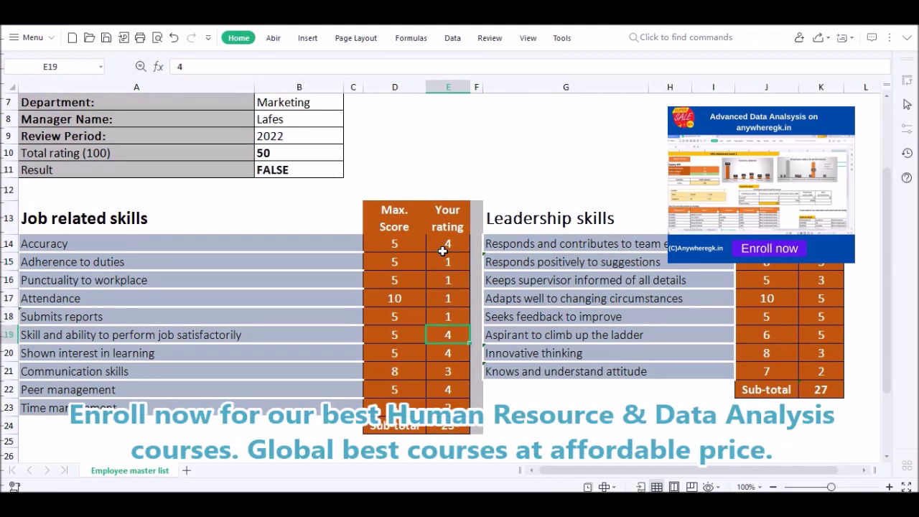
text(1)
key(Return)
text(1)
key(Return)
text(1)
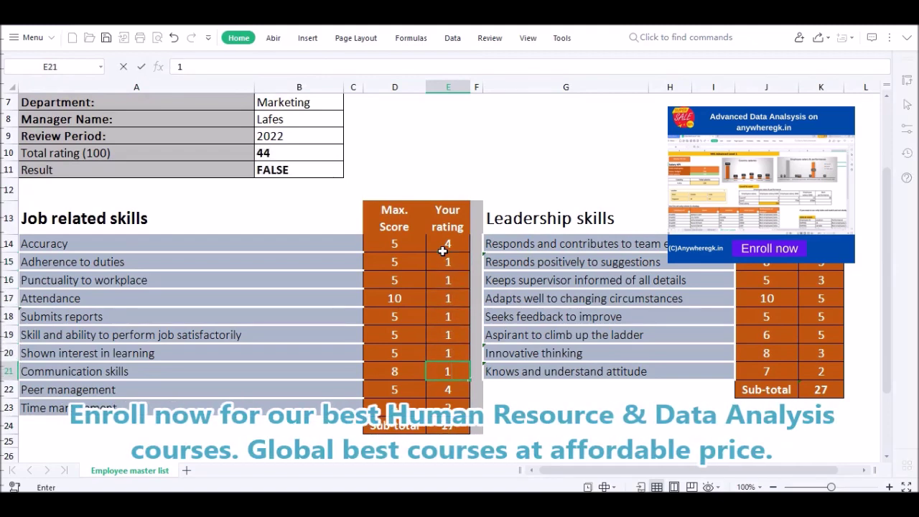
click(558, 194)
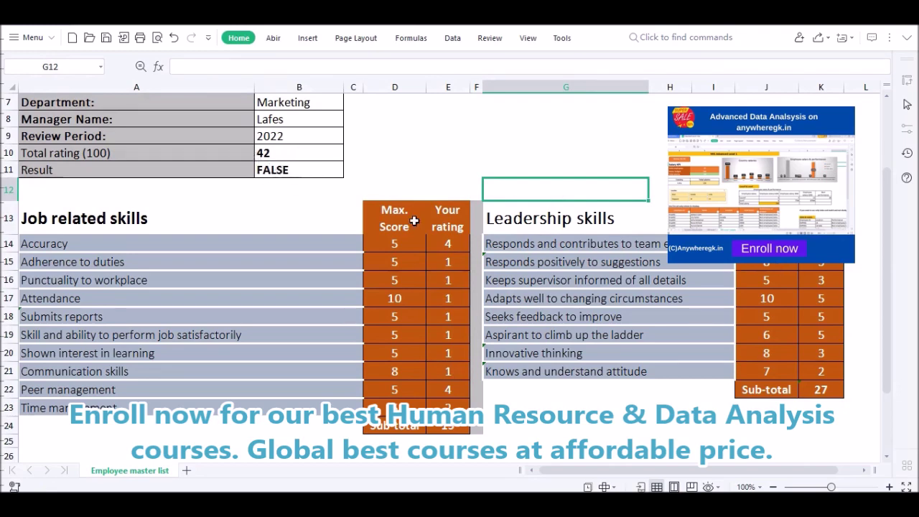
Change B10=40 to B10>=40 in the Result formula so it shows Average
click(343, 175)
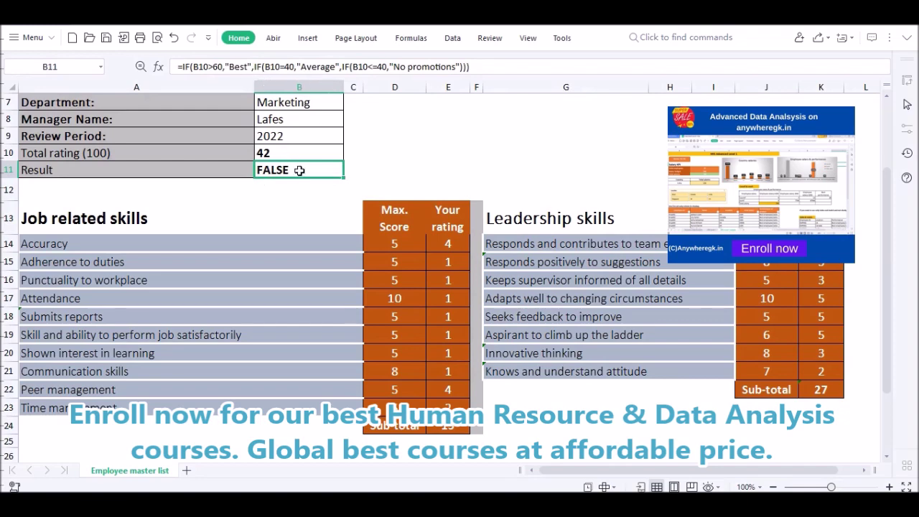
double_click(297, 171)
click(410, 168)
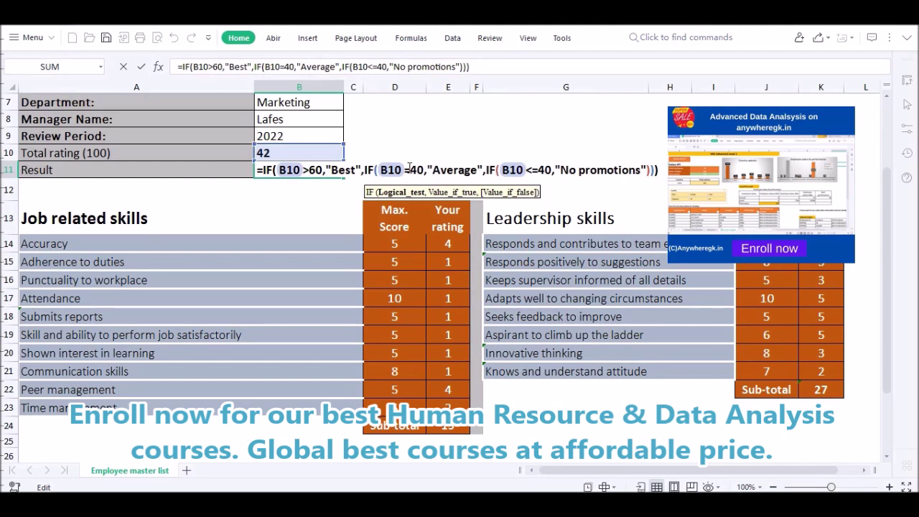
key(Delete)
text(>=)
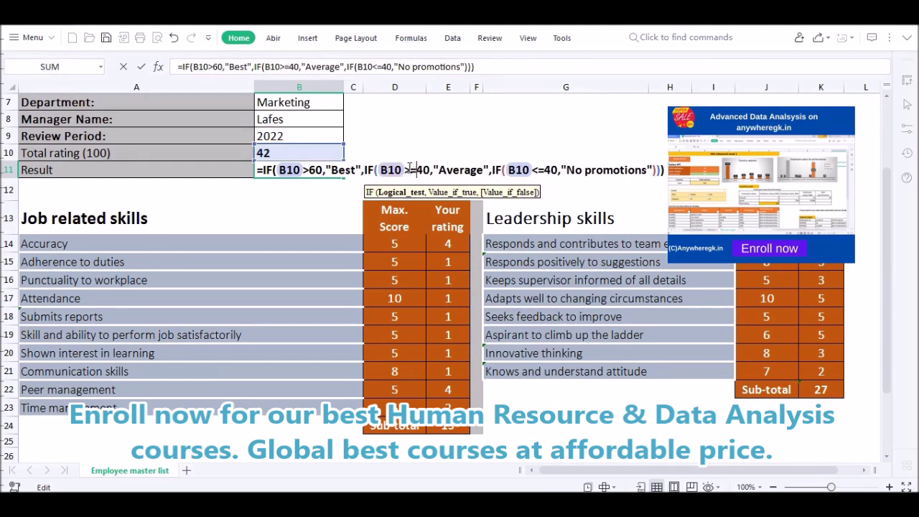
key(Return)
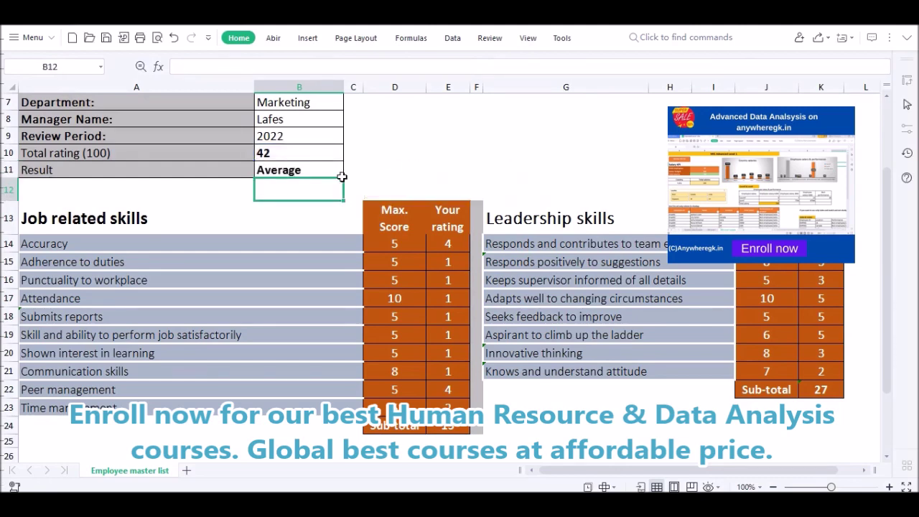
double_click(314, 174)
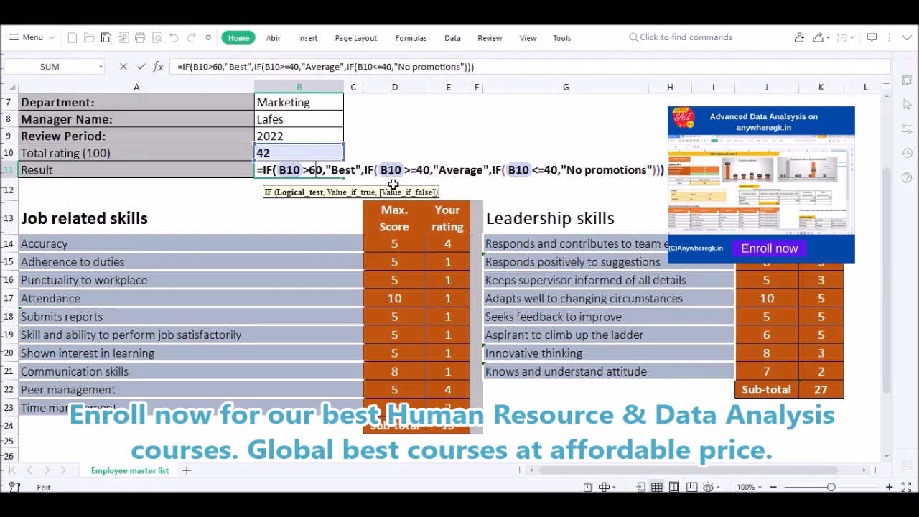
Test ratings of 1 in Peer management E22 and the leadership cells K14:K16
key(Return)
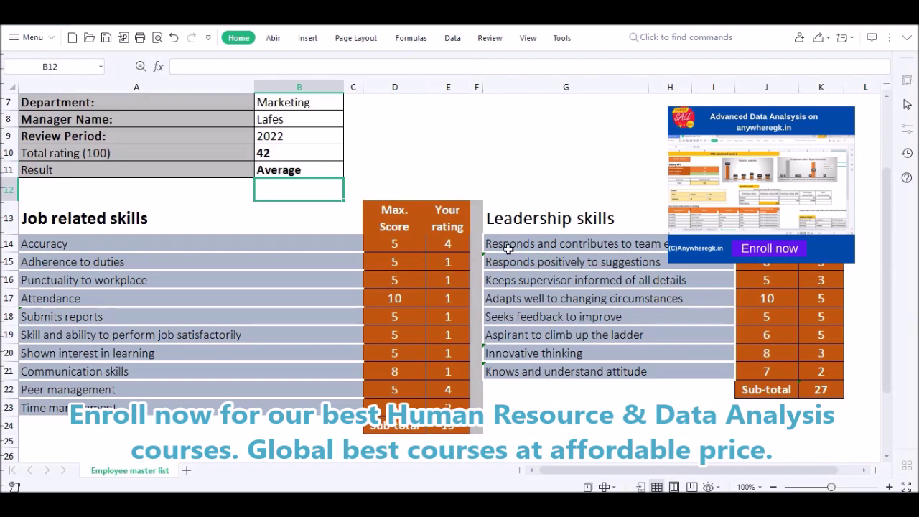
click(448, 262)
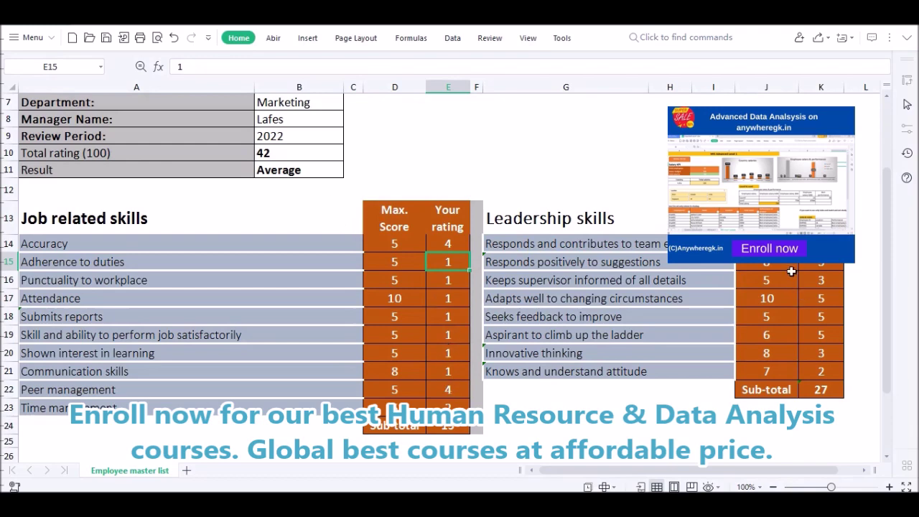
click(449, 389)
text(1)
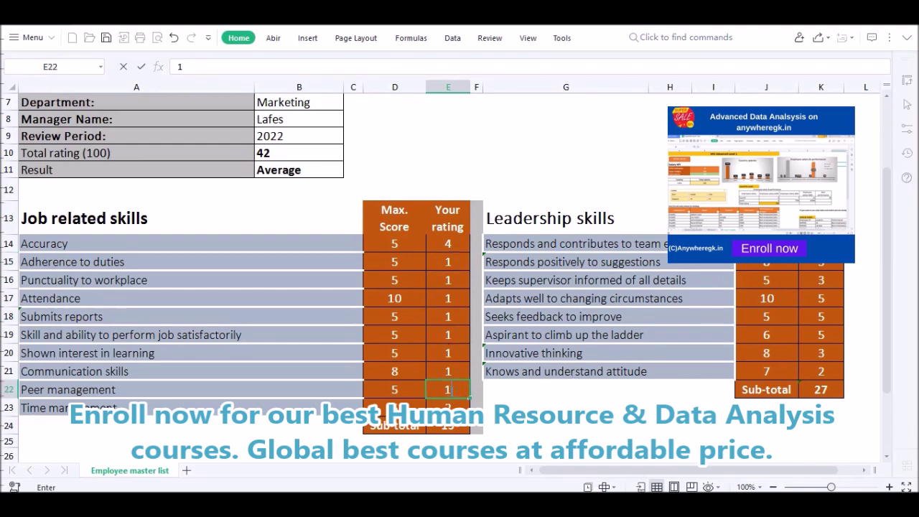
key(Return)
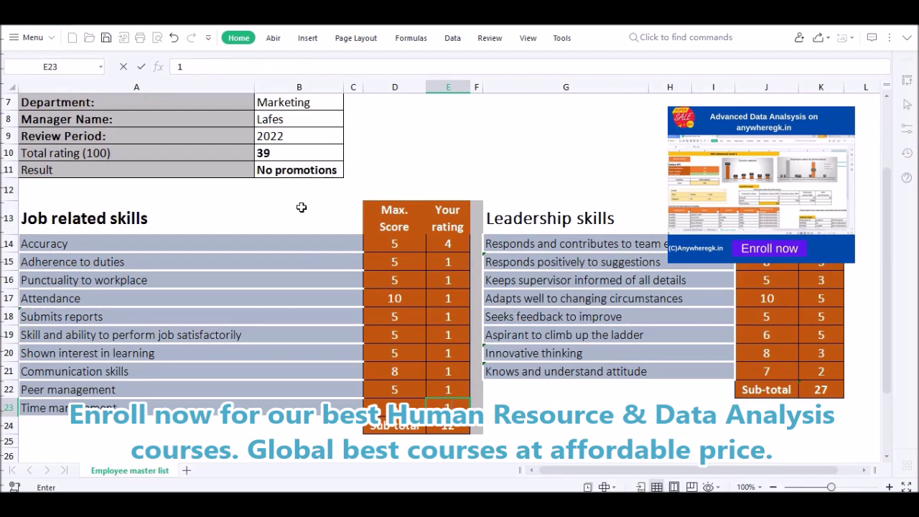
click(821, 243)
text(1)
key(Return)
text(1)
key(Return)
text(1)
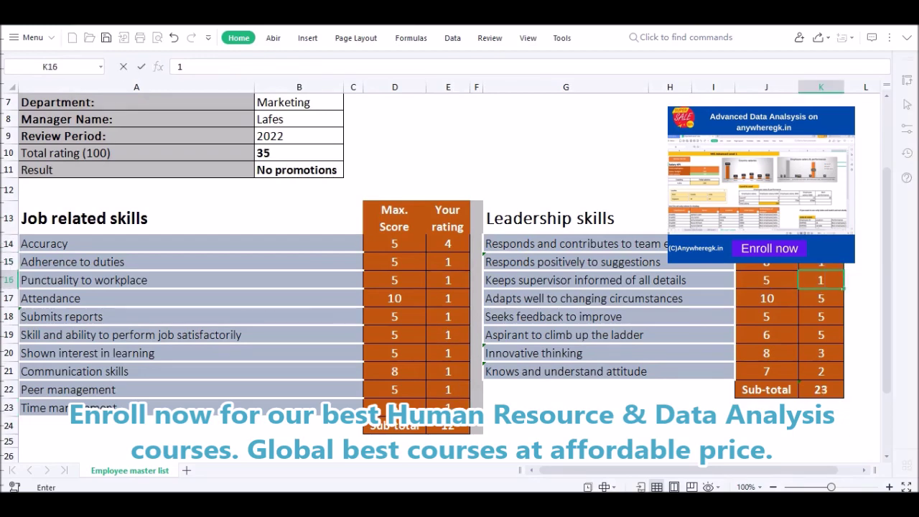
Undo all rating and formula edits, restoring the total of 61 graded Best
key(ctrl+z)
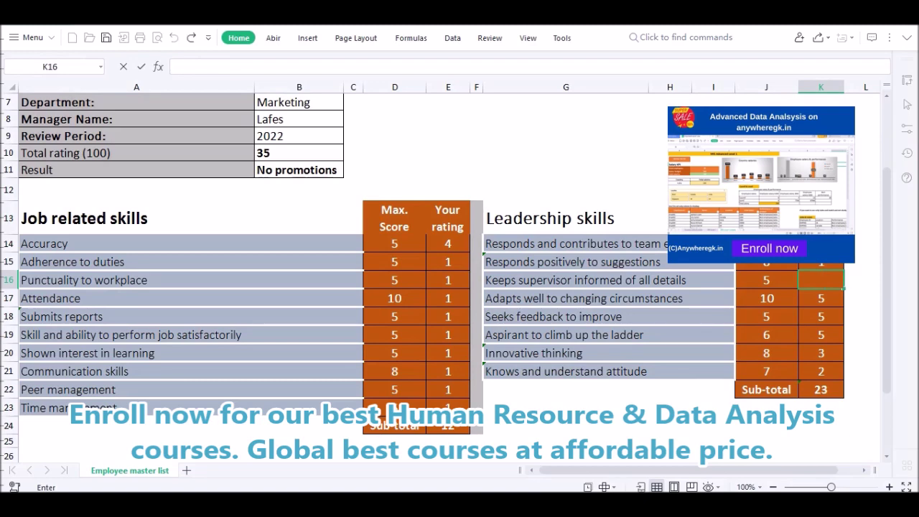
key(ctrl+z)
key(ctrl+z)
key(ctrl+z)
key(ctrl+z)
key(ctrl+z)
key(ctrl+z)
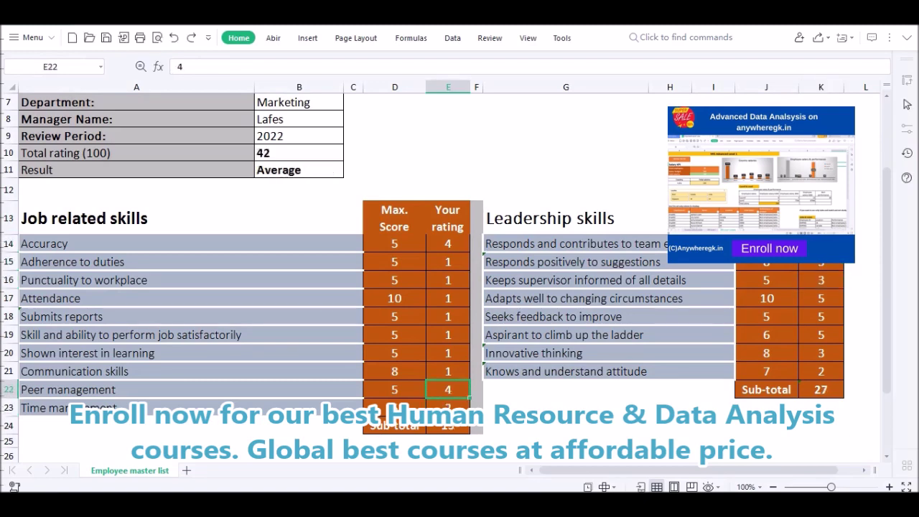
key(ctrl+z)
key(ctrl+z)
key(ctrl+z)
key(ctrl+z)
key(ctrl+z)
key(ctrl+z)
key(ctrl+z)
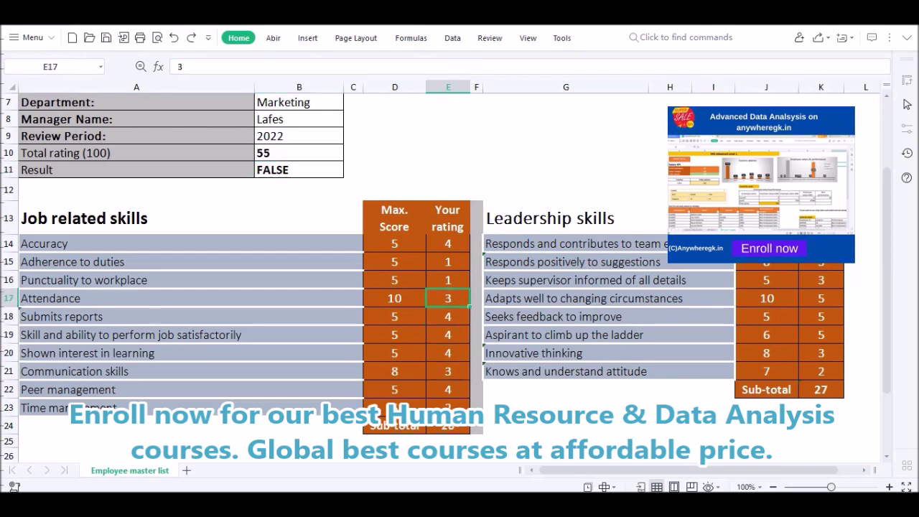
key(ctrl+z)
Add a new blank Sheet2 worksheet
scroll(501, 269, up, 1)
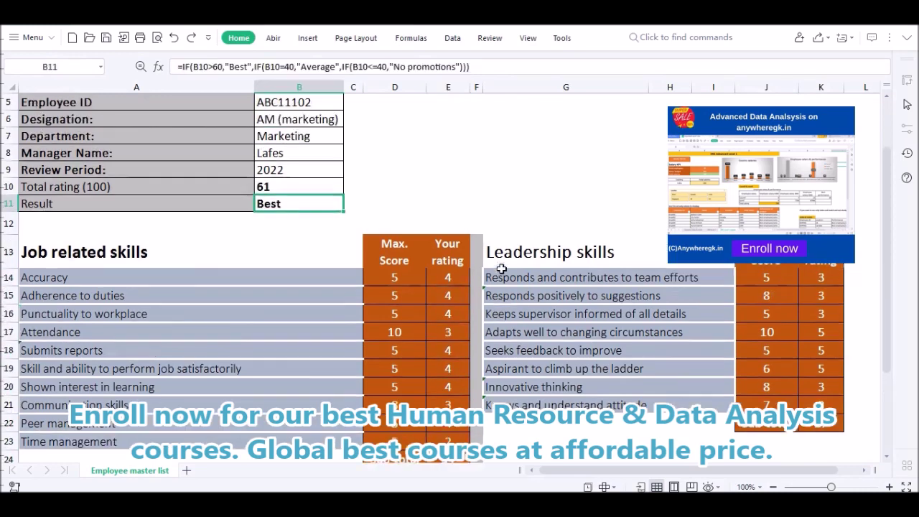
scroll(224, 232, up, 2)
scroll(272, 250, down, 2)
scroll(248, 185, up, 1)
scroll(254, 182, down, 2)
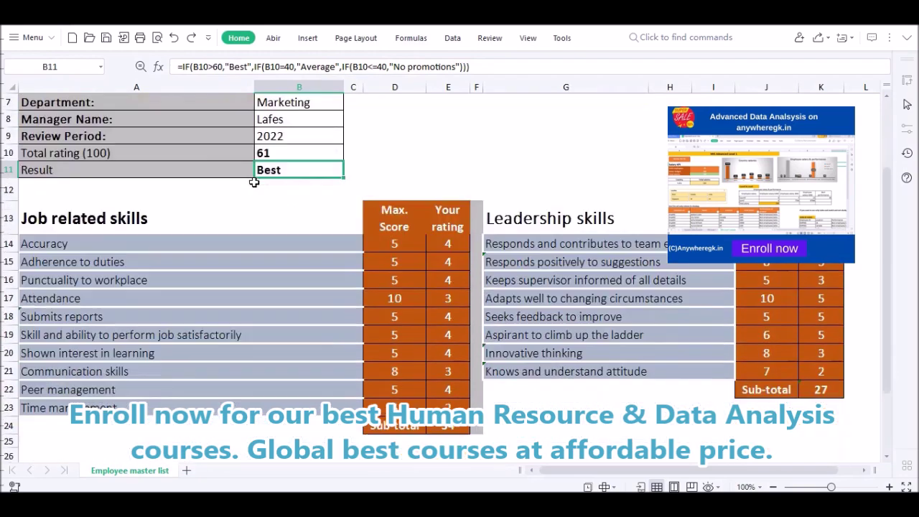
scroll(206, 328, down, 3)
scroll(202, 329, up, 1)
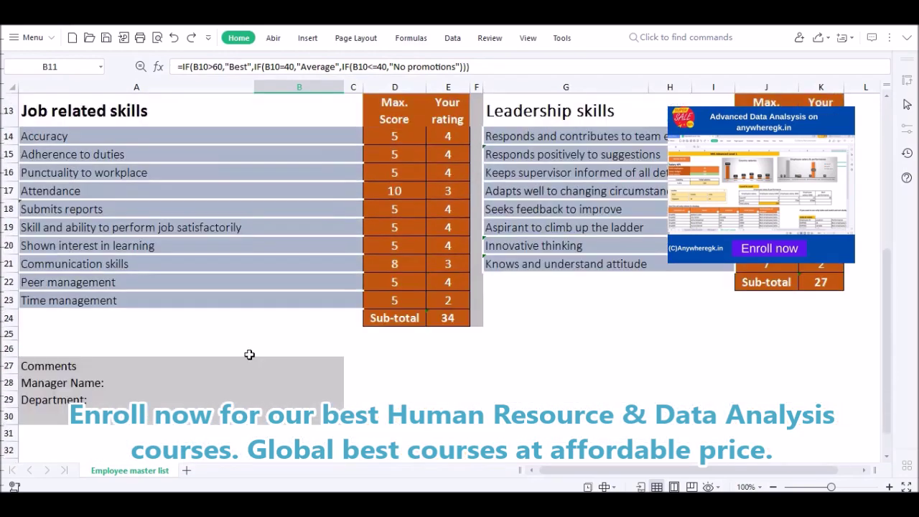
click(186, 470)
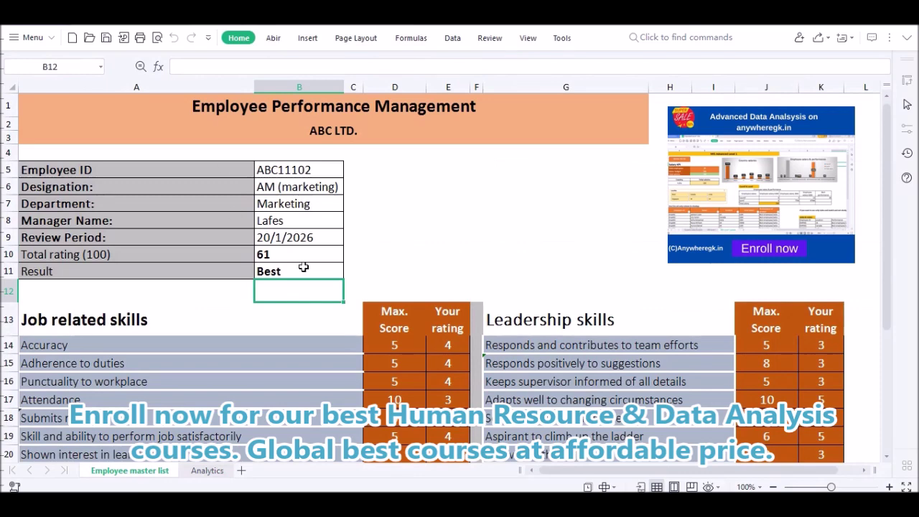
Link Sheet2's Job related skills total to the master list's sub-total 34
scroll(229, 327, down, 3)
scroll(230, 327, down, 2)
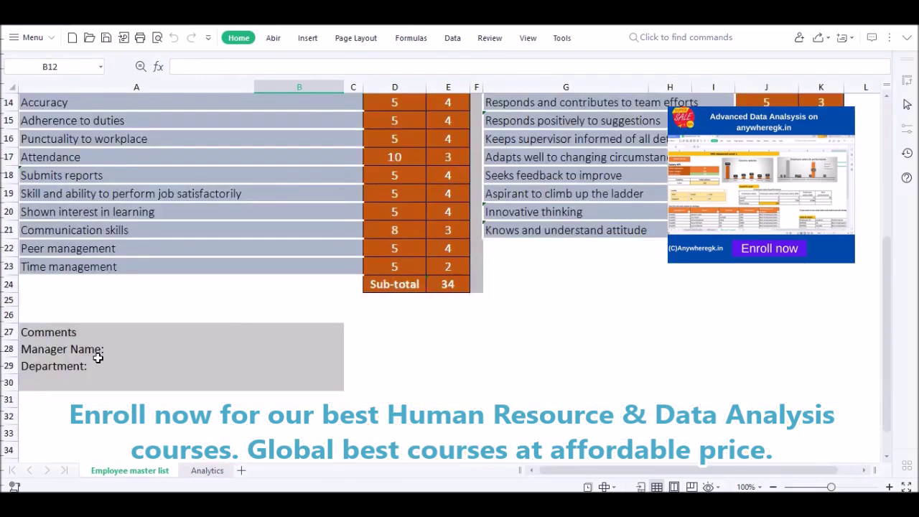
click(194, 472)
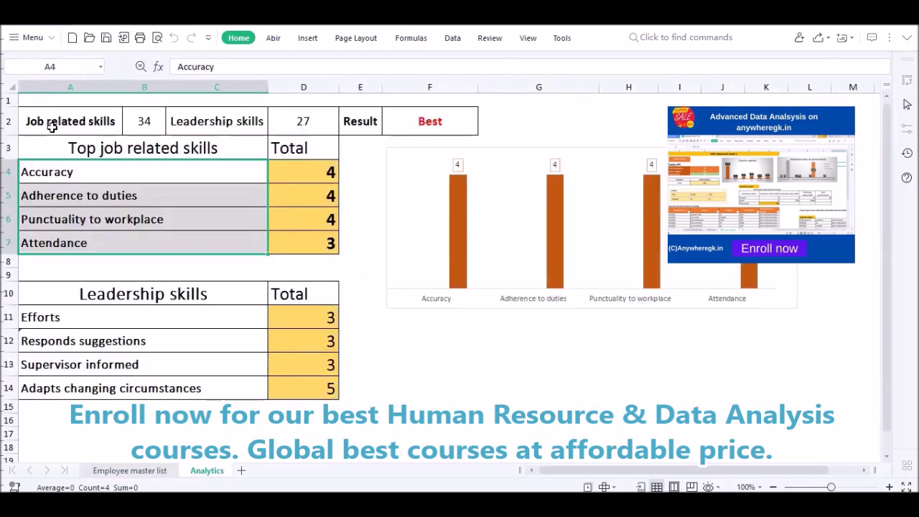
drag(128, 121, 398, 123)
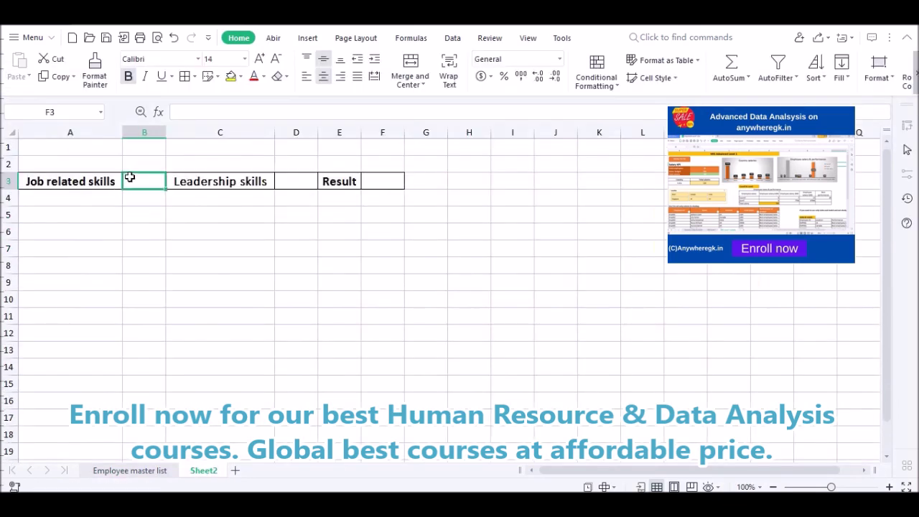
click(130, 178)
text(=)
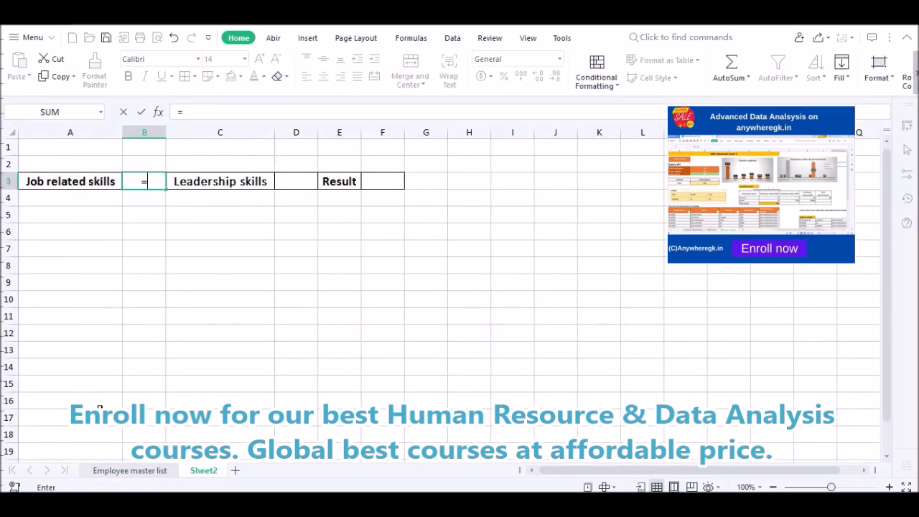
click(104, 471)
scroll(262, 236, up, 1)
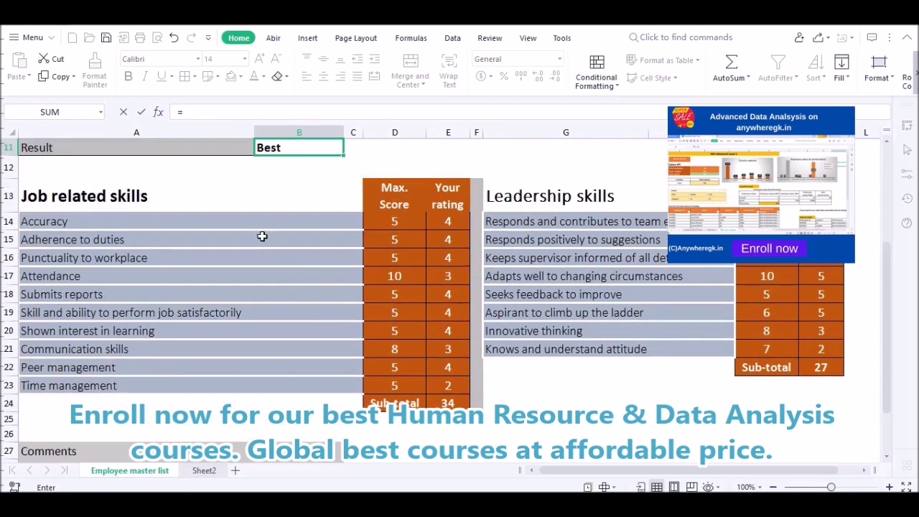
click(433, 404)
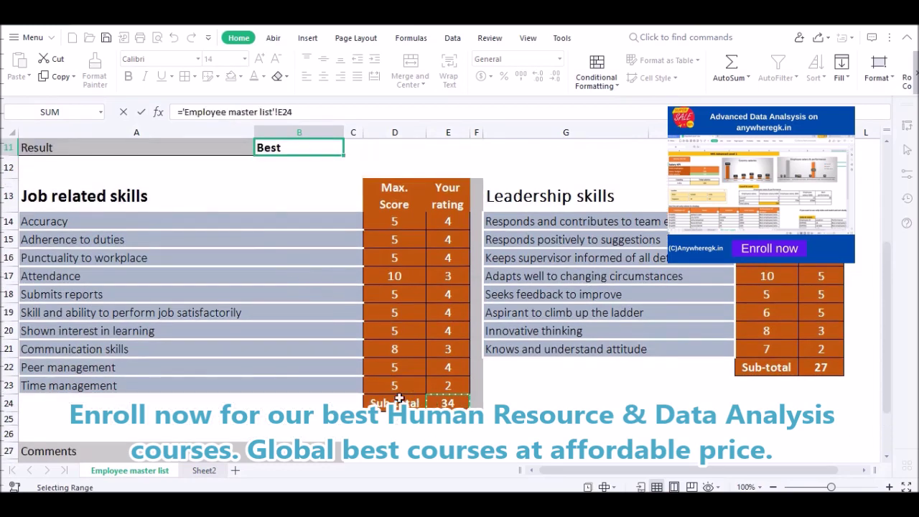
key(Return)
Link D3's Leadership skills total to the master list's sub-total 27
click(301, 186)
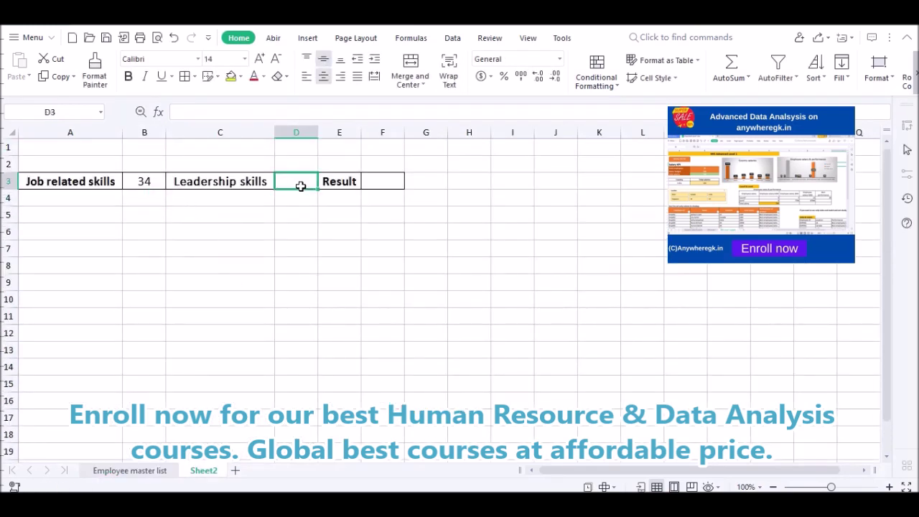
text(=)
click(130, 471)
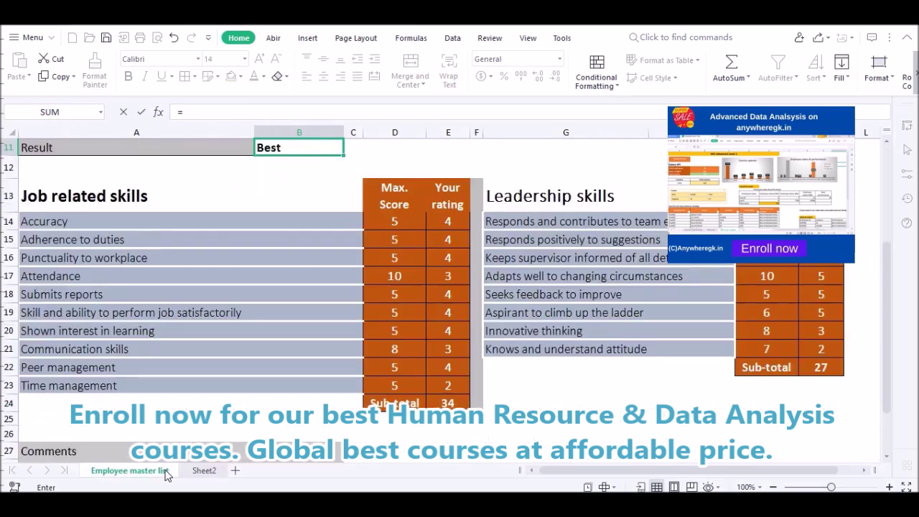
click(815, 371)
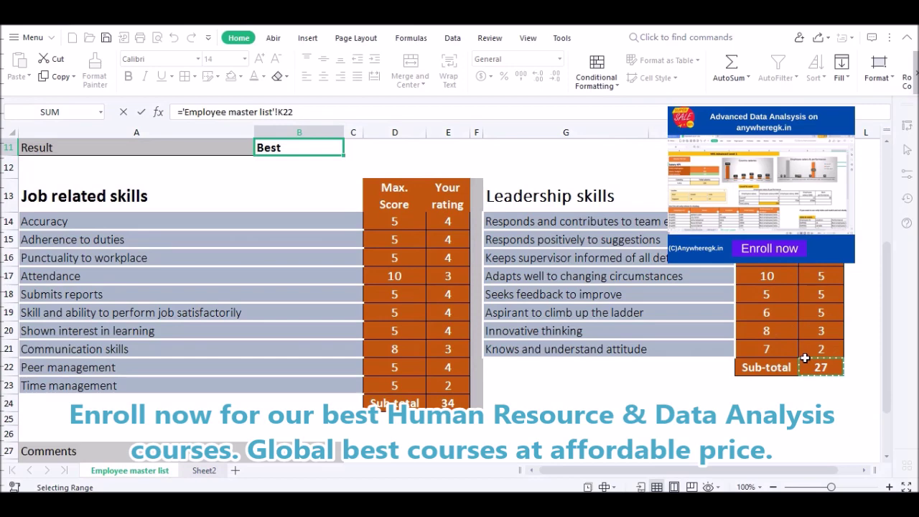
key(Return)
Link F3 to the master list's Result value Best, then go back to that list
click(381, 182)
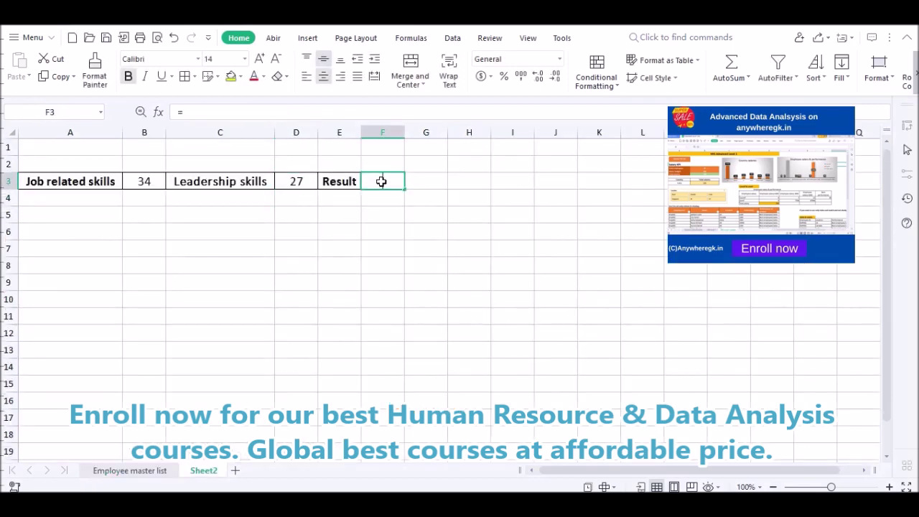
text(=)
click(145, 468)
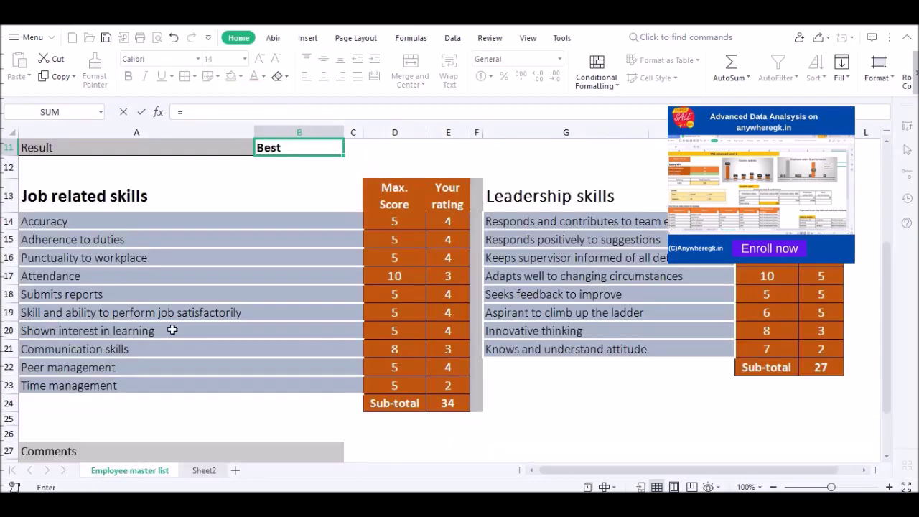
scroll(172, 330, up, 2)
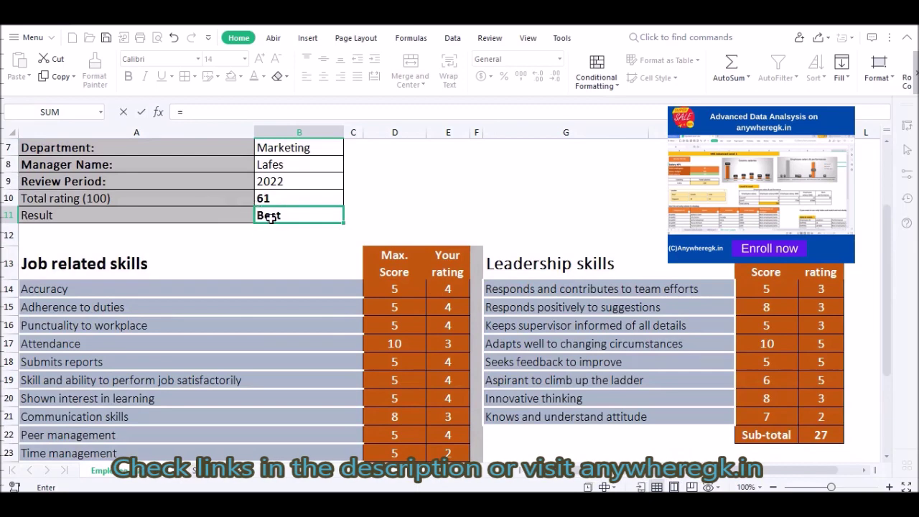
click(293, 222)
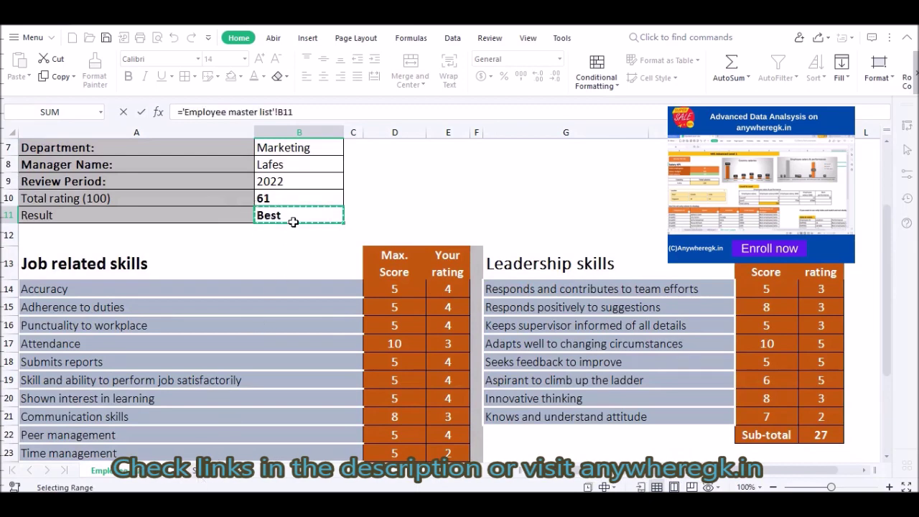
key(Return)
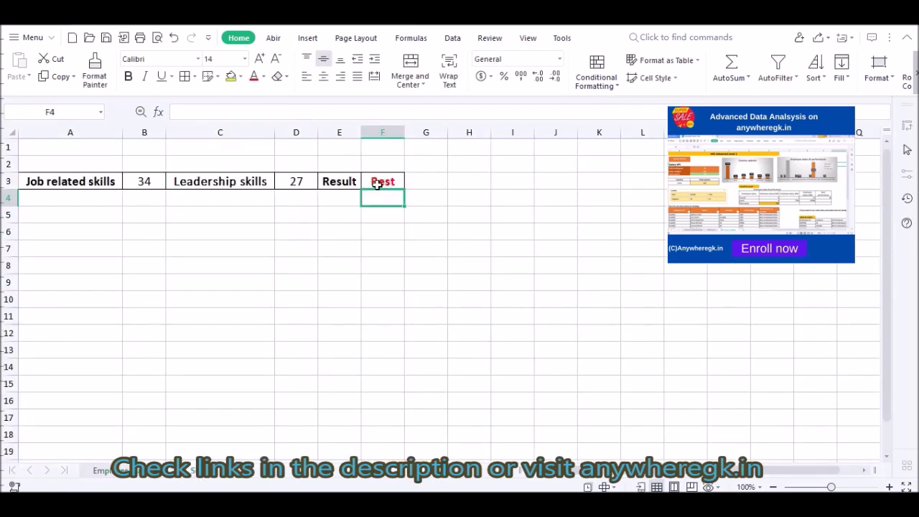
click(134, 475)
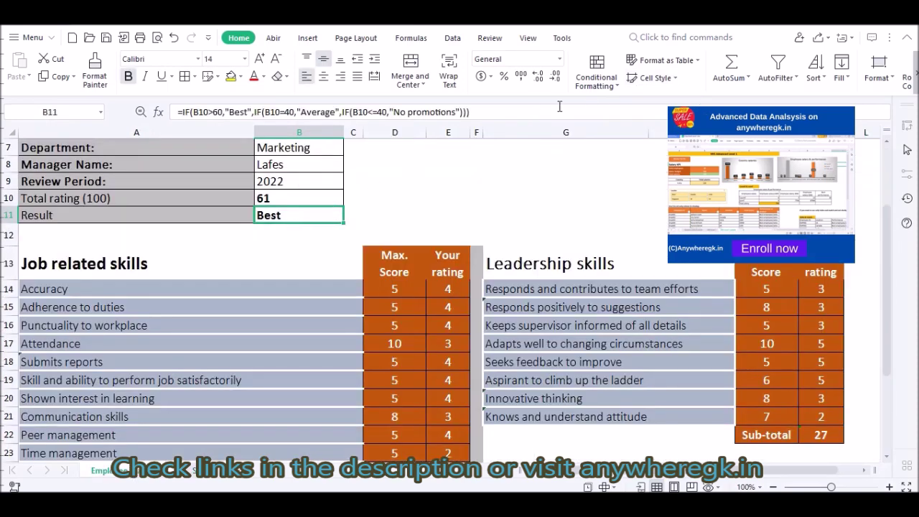
Start a new conditional formatting rule for cells containing the specific text Best
click(595, 79)
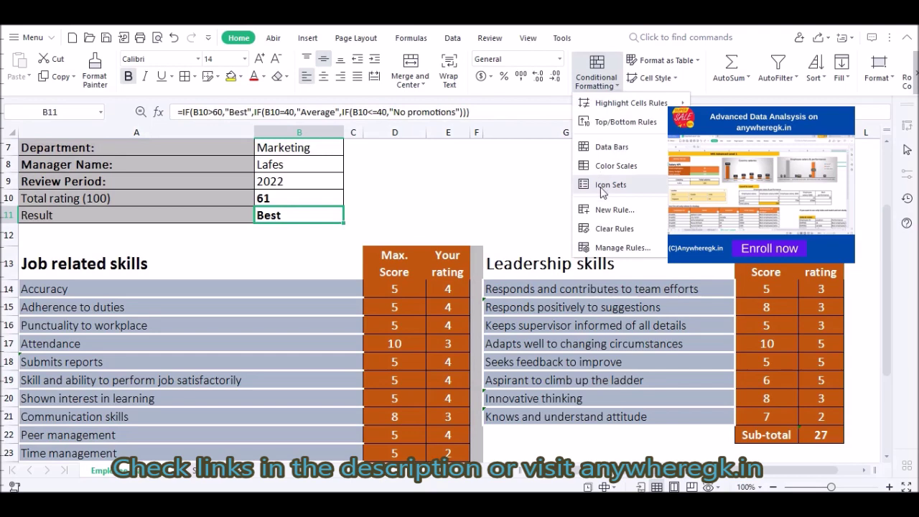
click(610, 246)
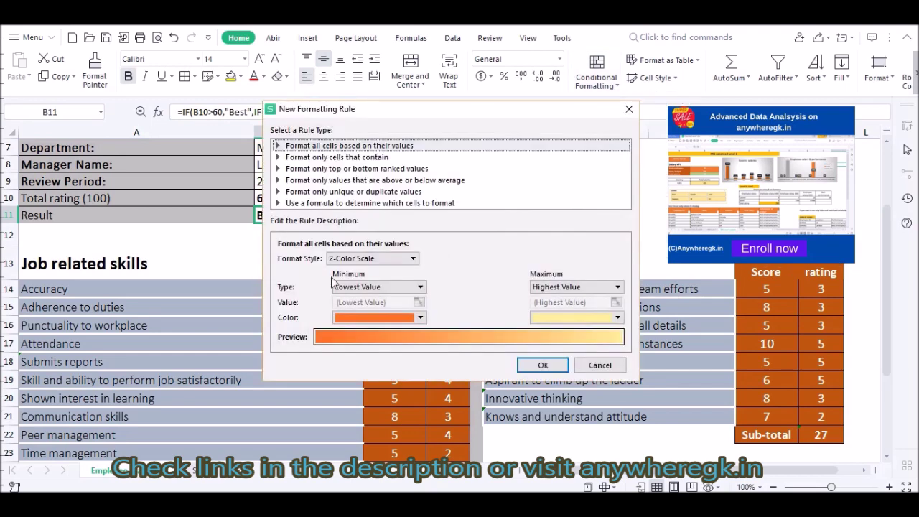
click(353, 158)
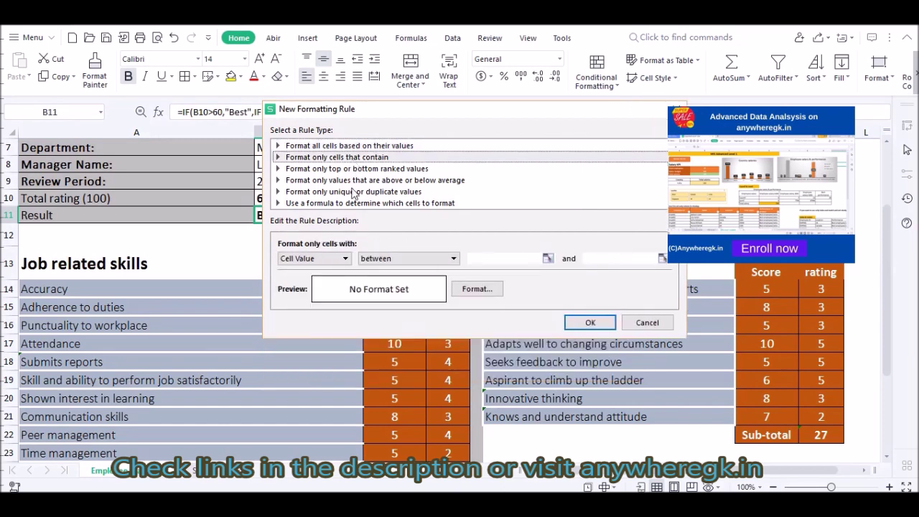
click(316, 259)
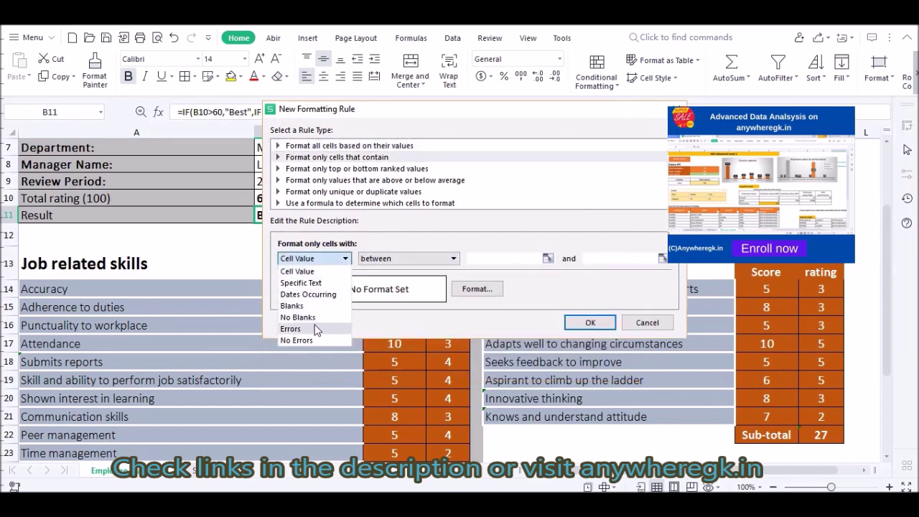
click(305, 283)
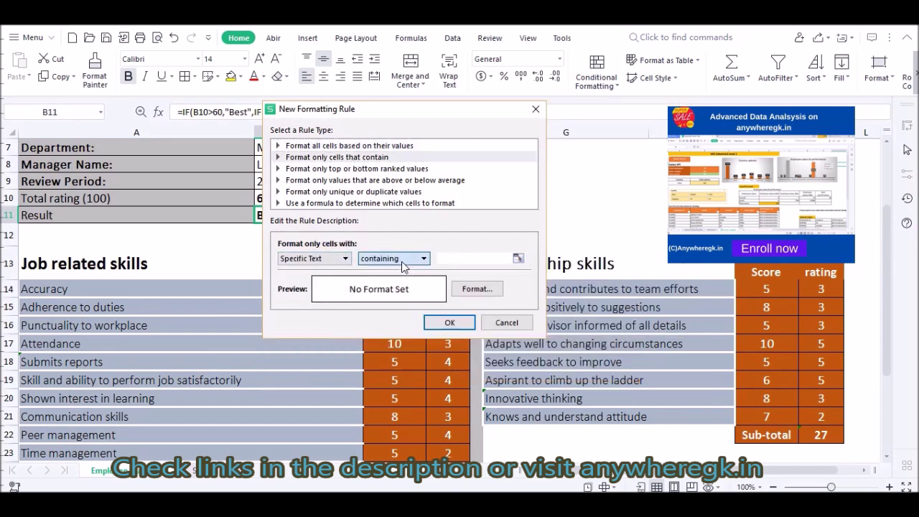
click(461, 263)
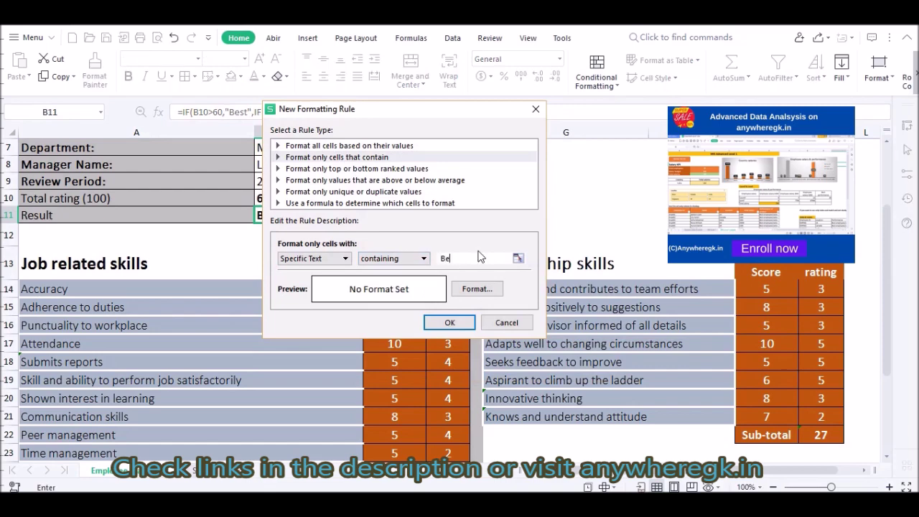
click(477, 289)
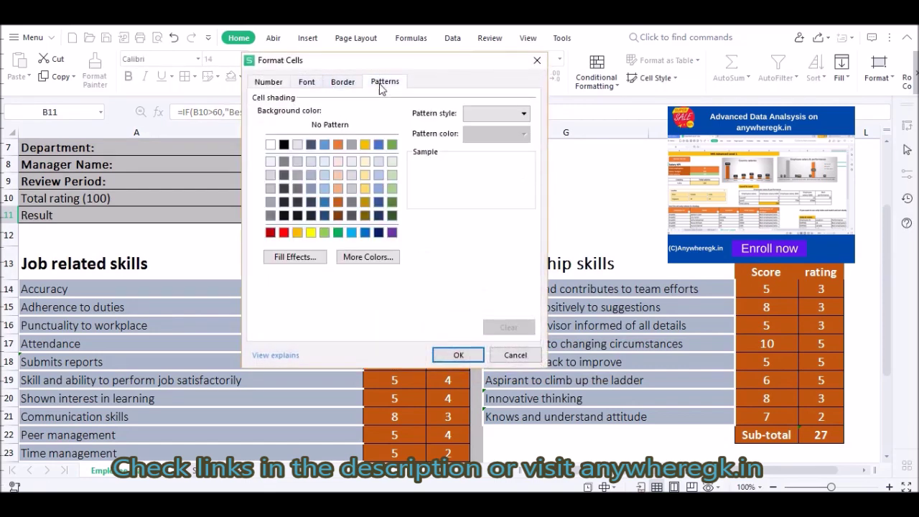
Format matching cells with a dark orange fill and white font, and apply the rule
click(344, 83)
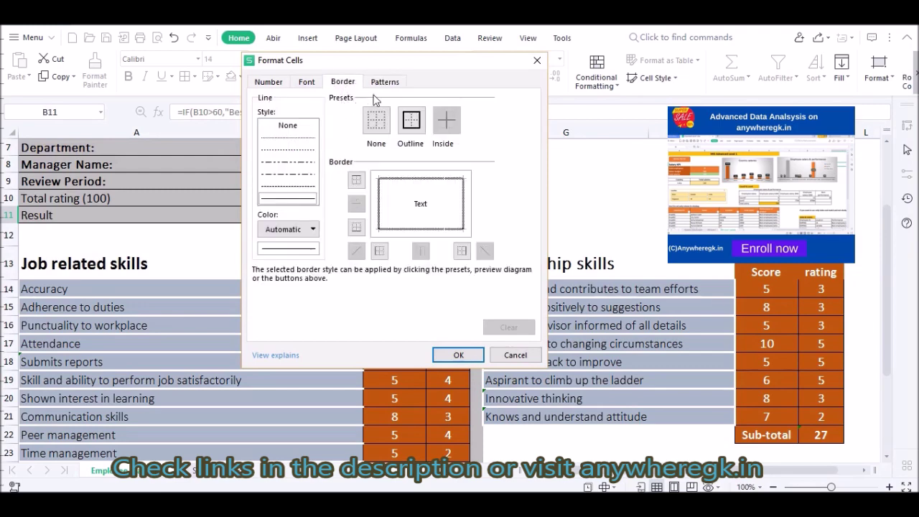
click(315, 84)
click(388, 84)
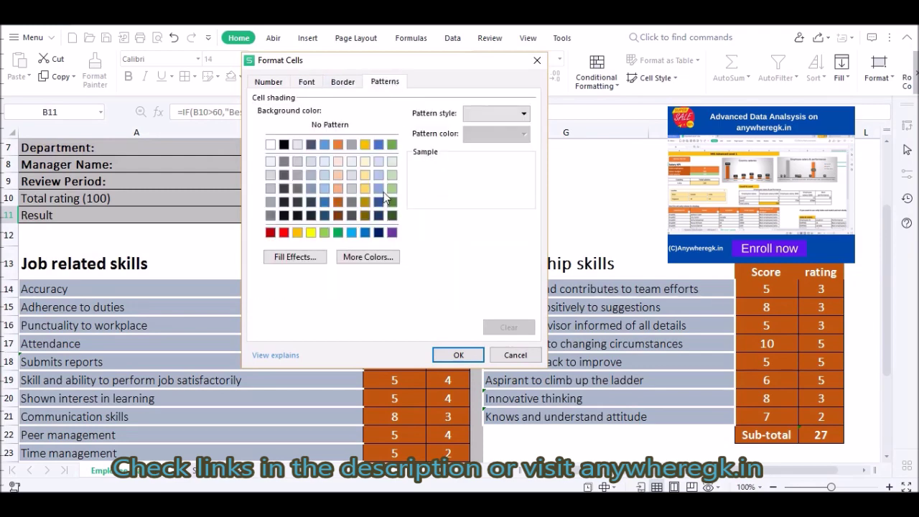
click(337, 201)
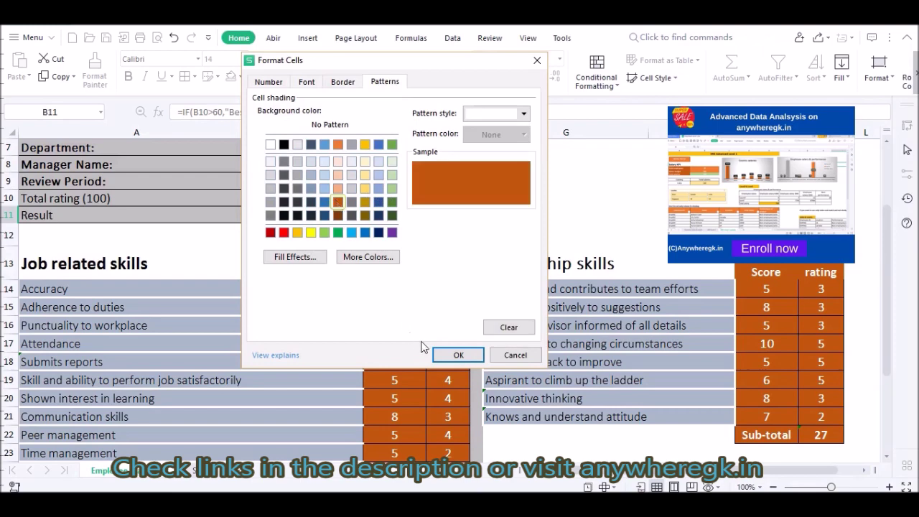
click(299, 85)
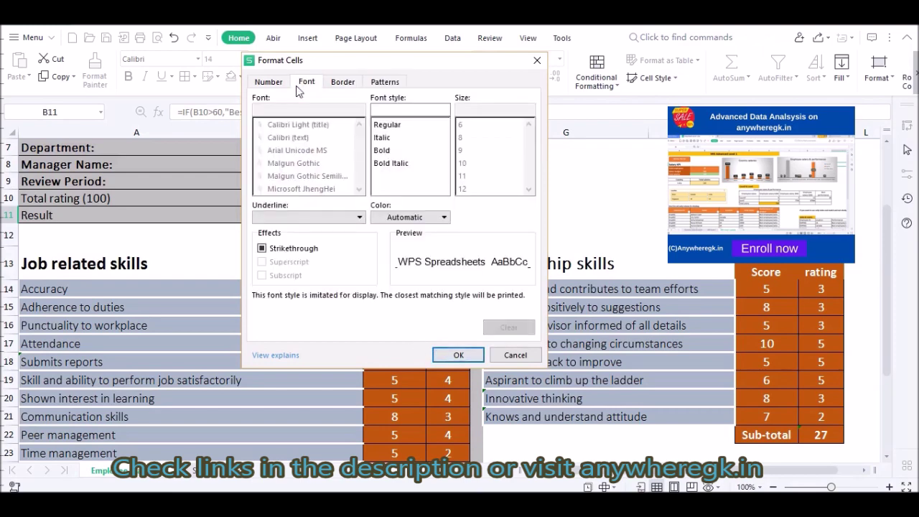
click(372, 215)
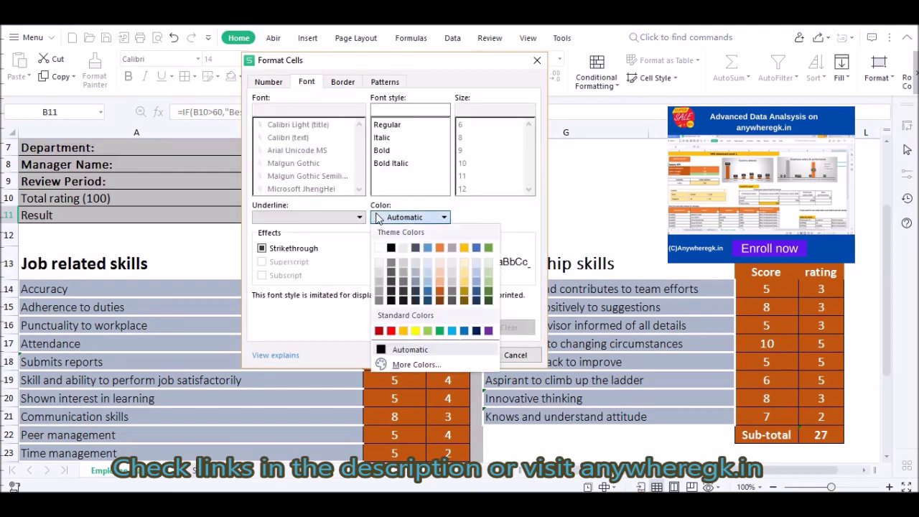
click(384, 251)
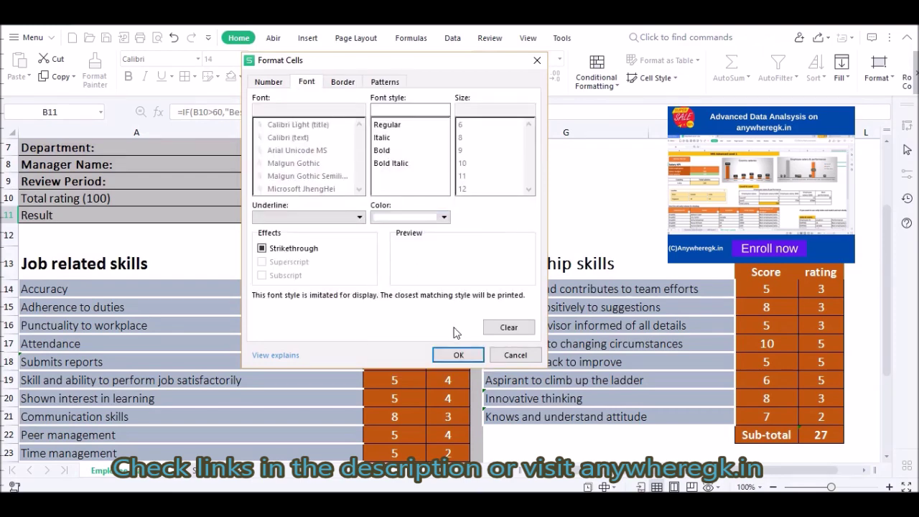
click(445, 217)
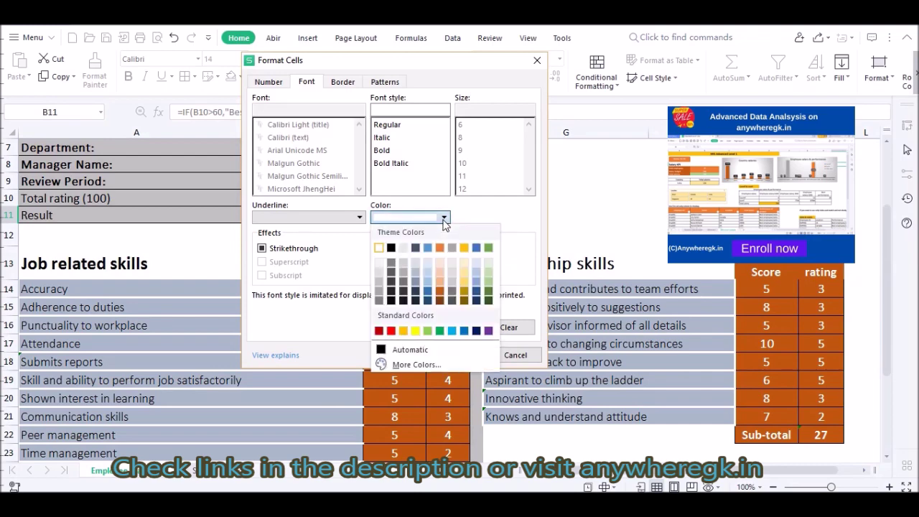
click(380, 283)
click(447, 357)
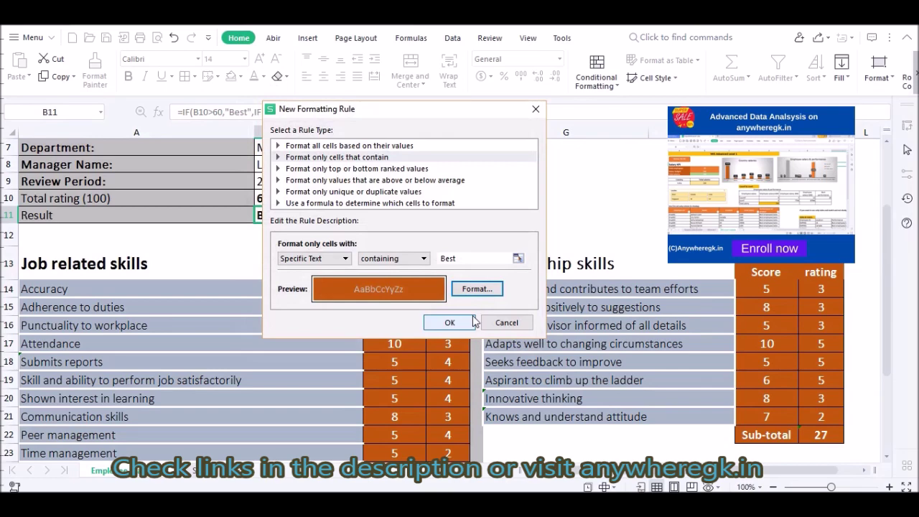
click(450, 323)
click(305, 231)
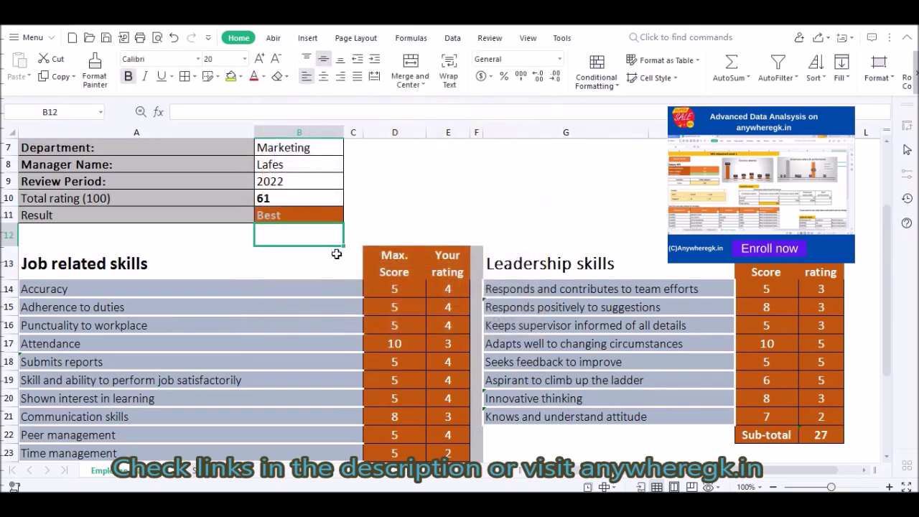
key(Up)
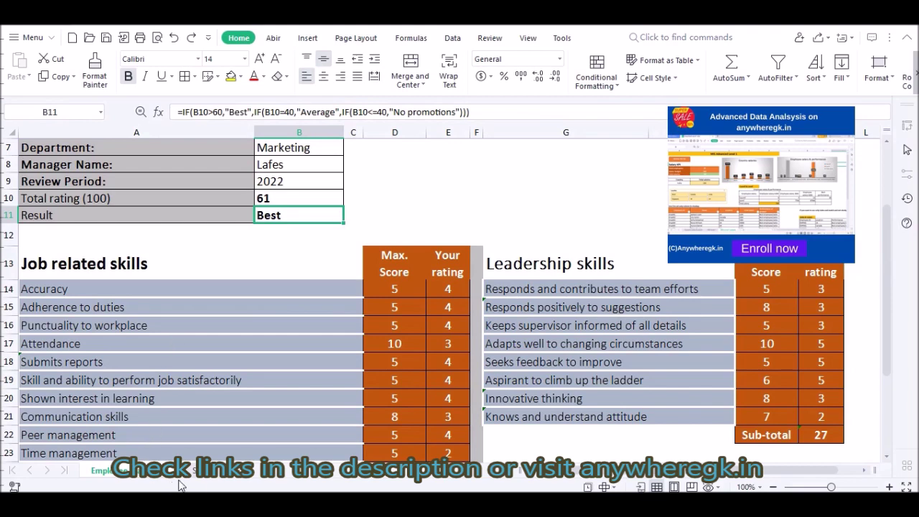
Link the job-related Total cells to ratings 4, 4, 4, 3 from column E
click(191, 471)
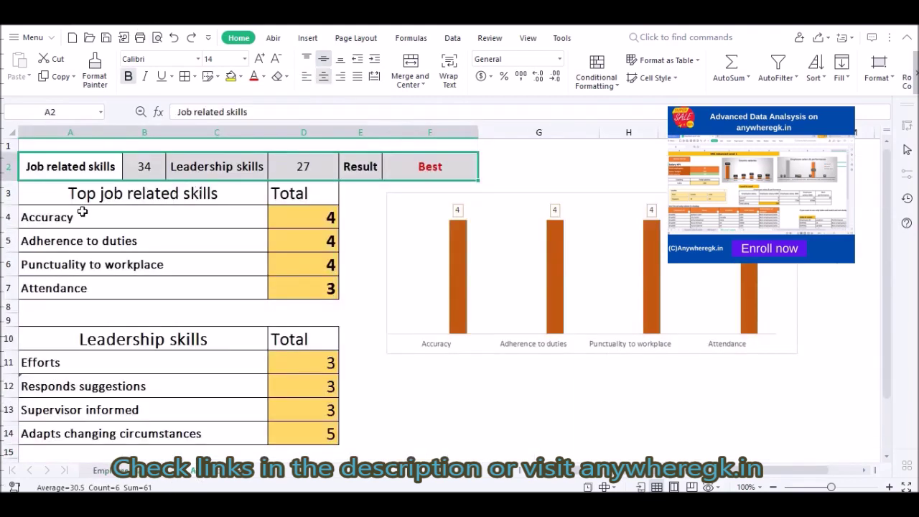
drag(83, 204, 332, 435)
key(ctrl+c)
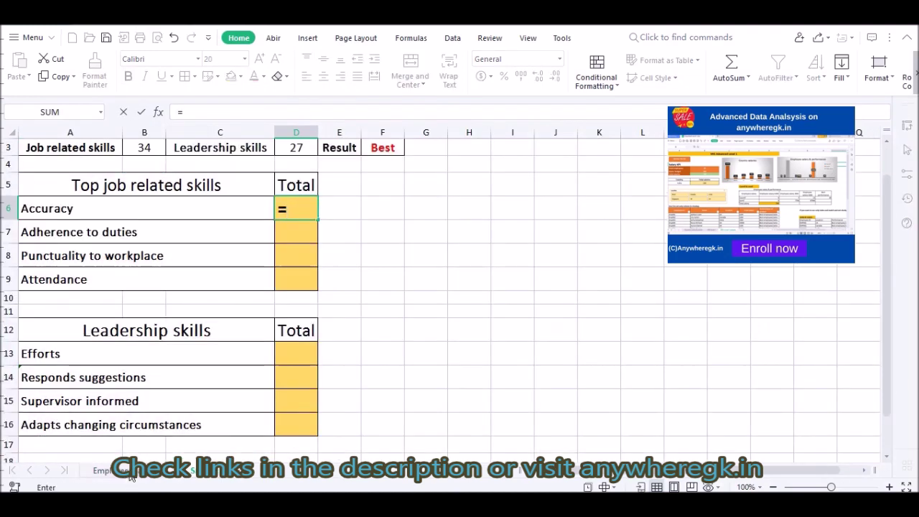
click(104, 470)
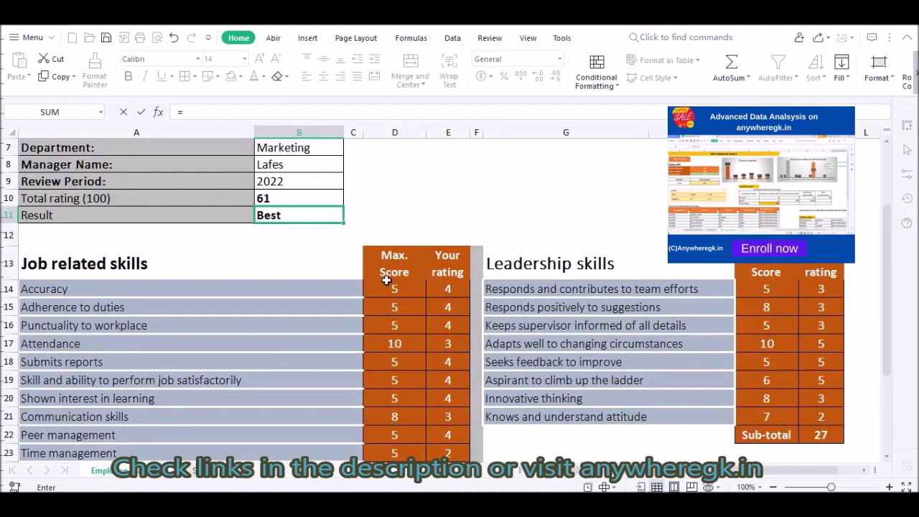
click(458, 290)
key(Return)
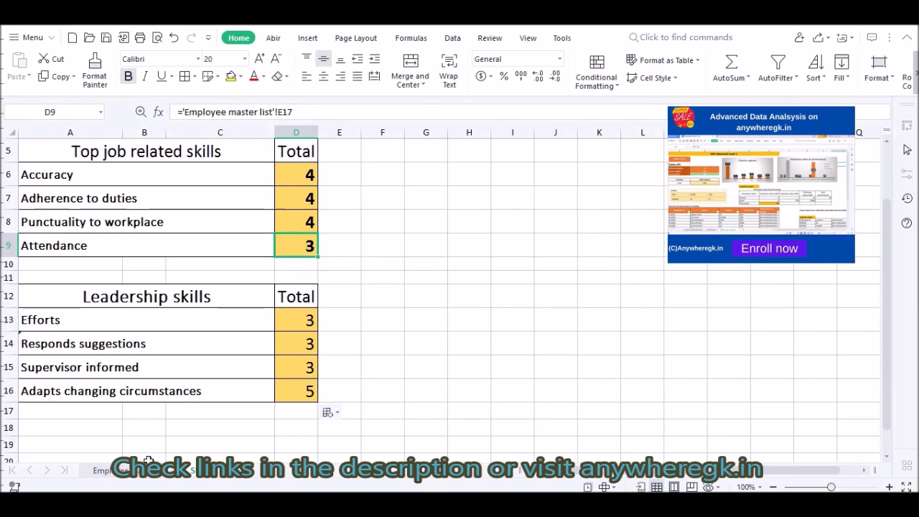
click(144, 468)
click(441, 290)
click(441, 305)
click(448, 325)
click(446, 344)
Link the leadership Total cells to ratings 3, 3, 3, 5 from column K
click(206, 476)
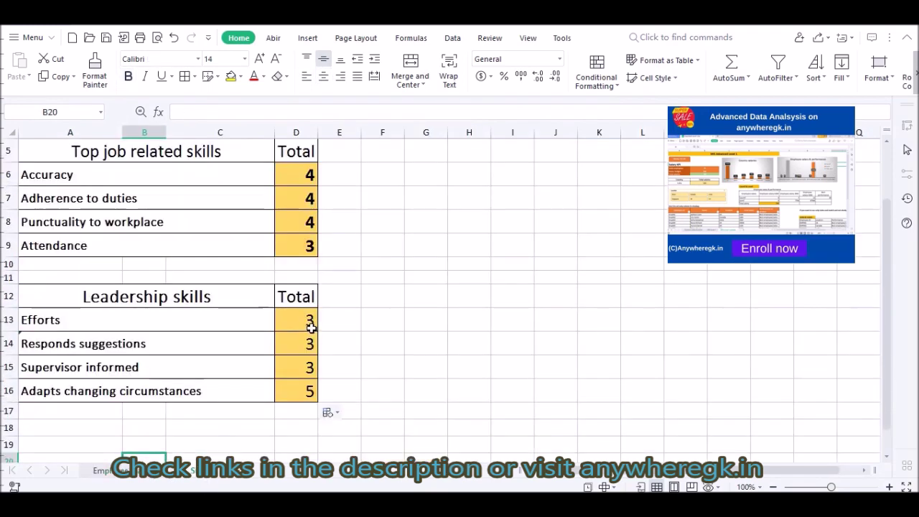
click(287, 323)
click(287, 345)
click(288, 367)
click(291, 390)
click(144, 471)
click(820, 291)
click(820, 308)
click(818, 326)
click(809, 345)
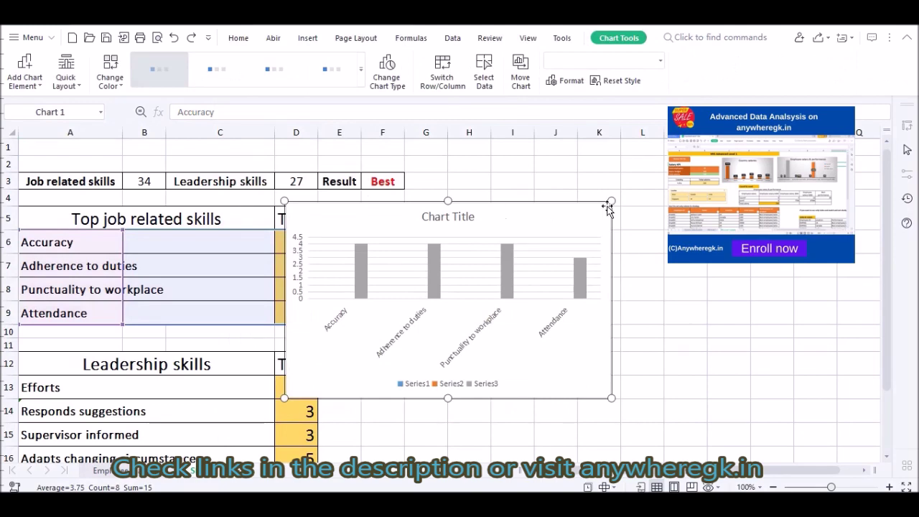
Place the chart beside the skills tables and delete its title and vertical axis
click(587, 213)
drag(588, 214, 638, 204)
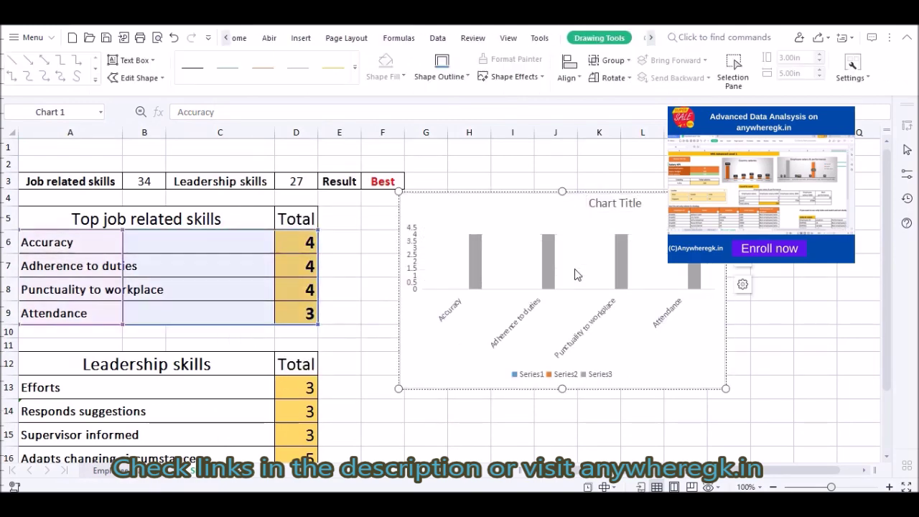
drag(727, 389, 811, 367)
click(638, 204)
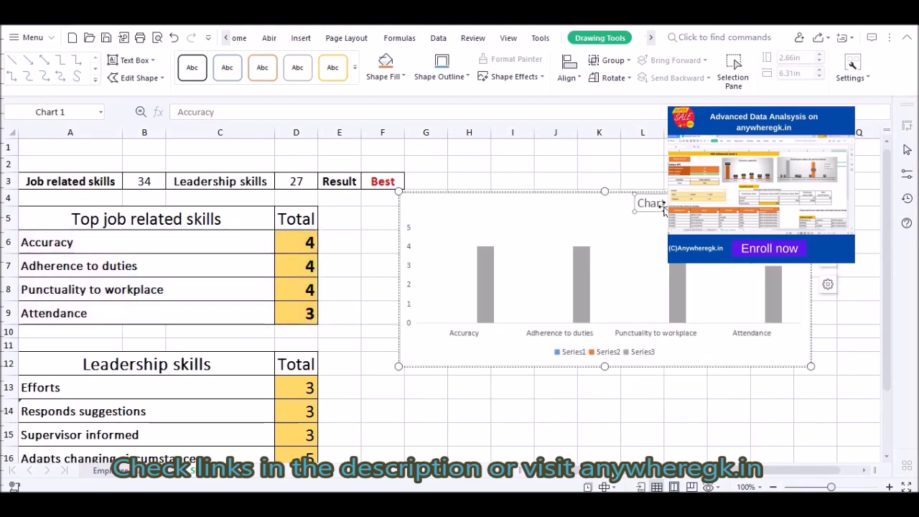
key(Delete)
click(415, 227)
key(Delete)
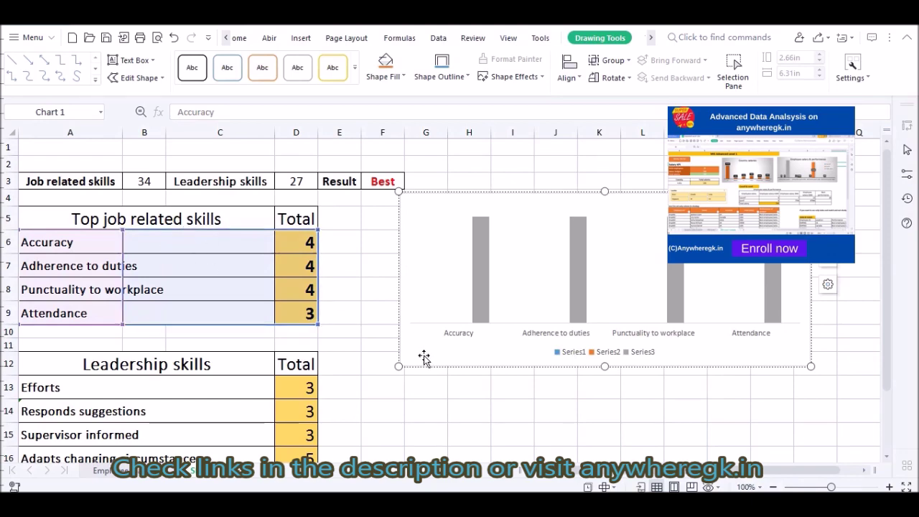
Make the chart shorter and shift it slightly left
drag(401, 368, 404, 342)
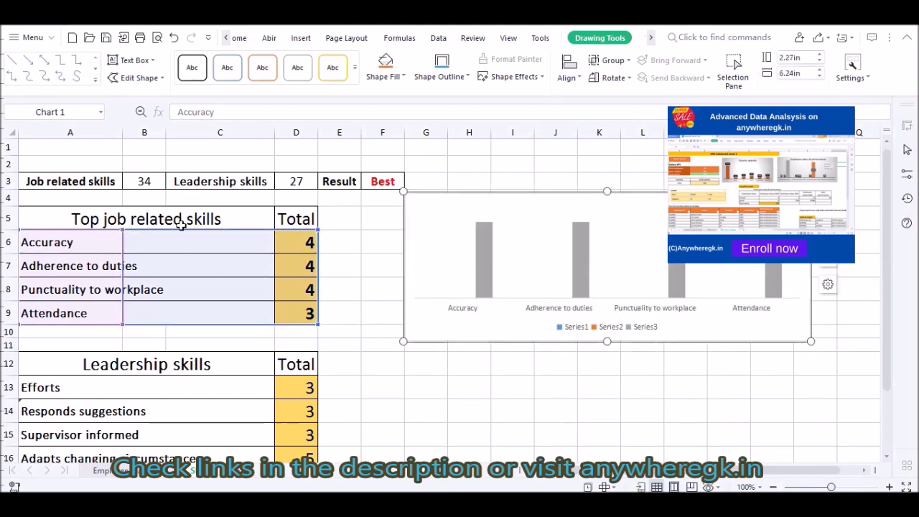
click(412, 364)
drag(444, 216, 421, 221)
drag(785, 348, 777, 344)
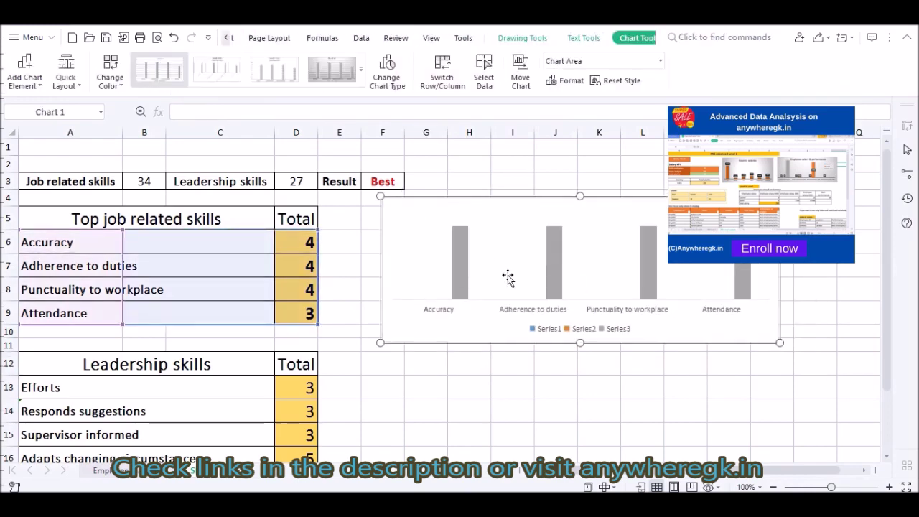
Fill the chart's bar series with orange
click(461, 267)
click(907, 174)
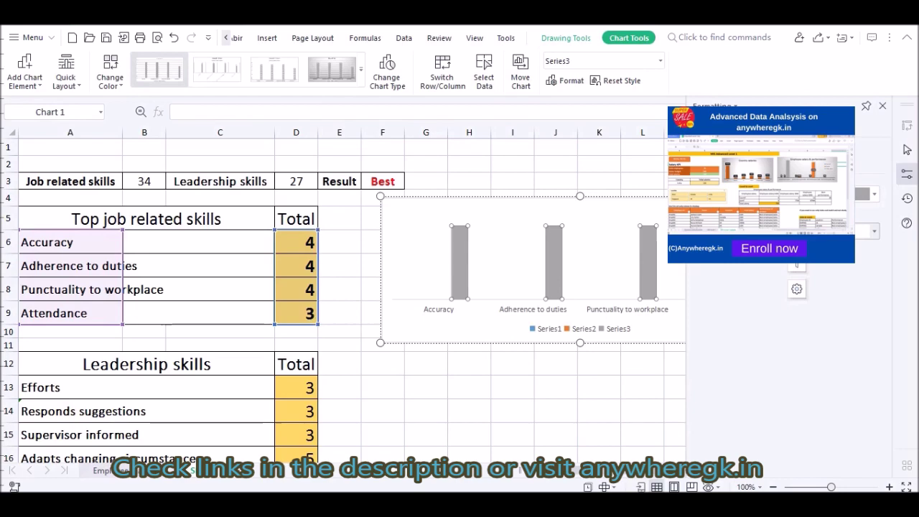
click(865, 194)
click(861, 242)
click(632, 382)
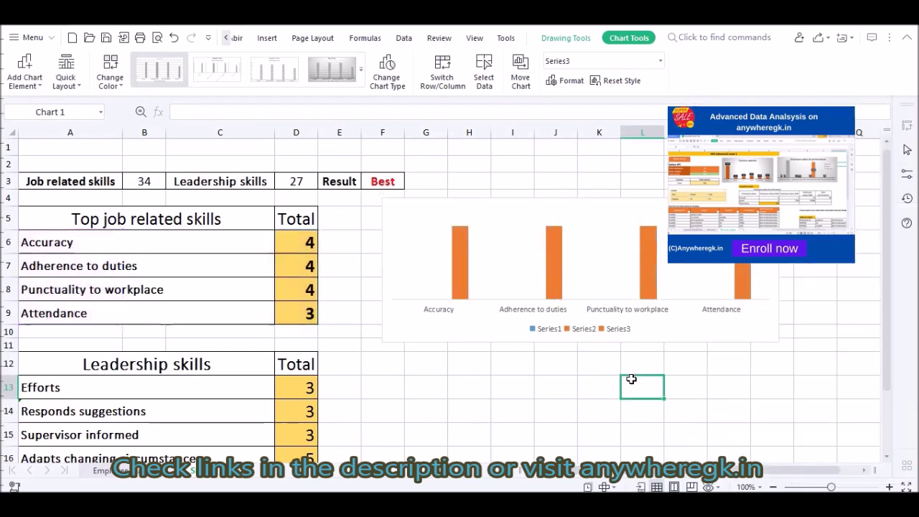
click(434, 319)
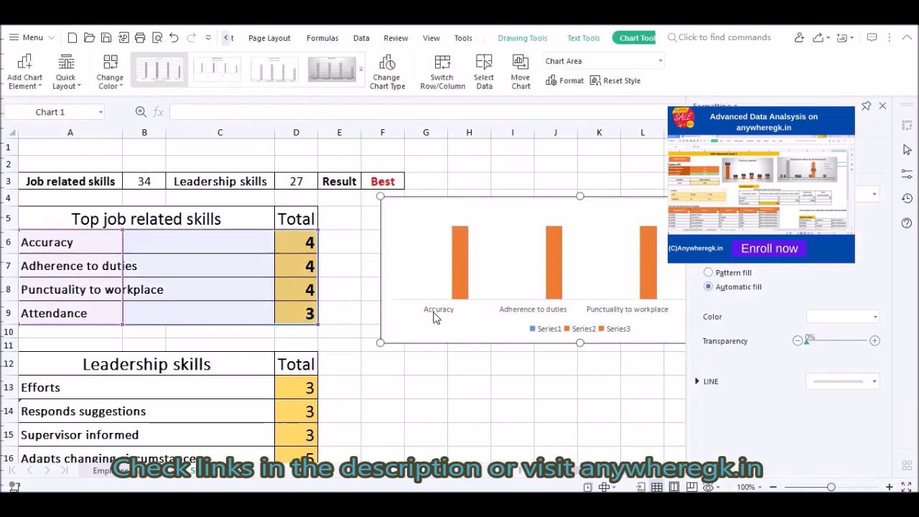
click(868, 194)
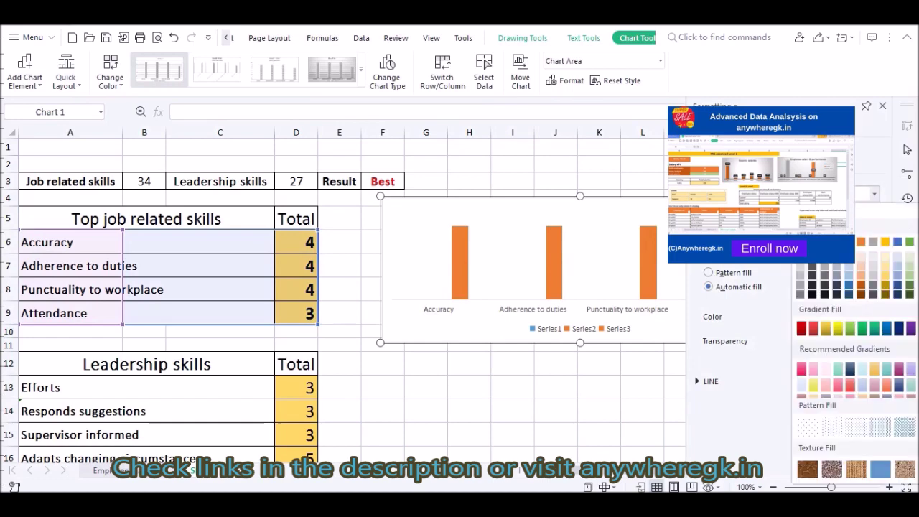
click(460, 302)
Add value data labels to the bars
click(467, 254)
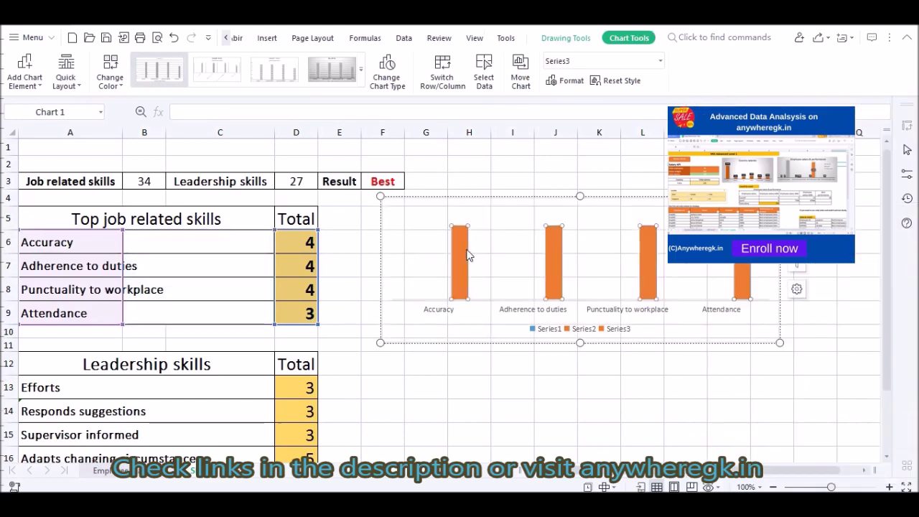
right_click(466, 254)
click(442, 348)
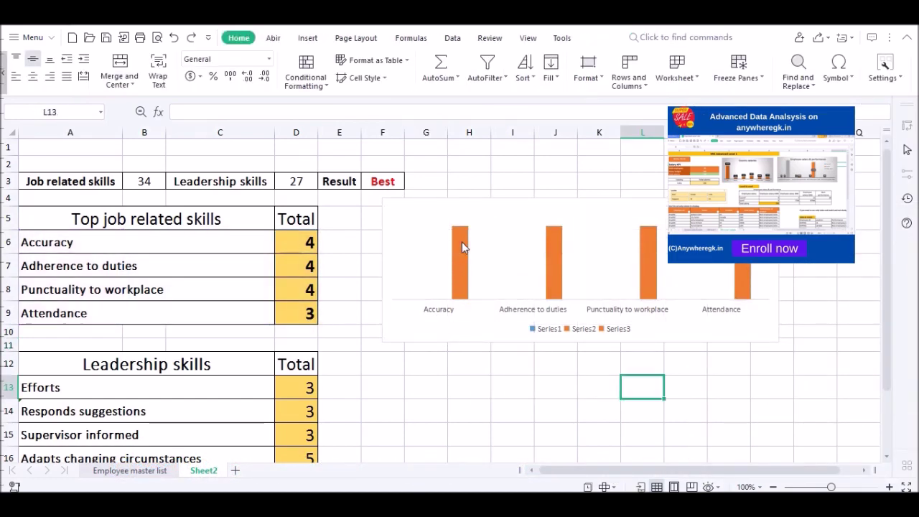
click(462, 244)
right_click(462, 237)
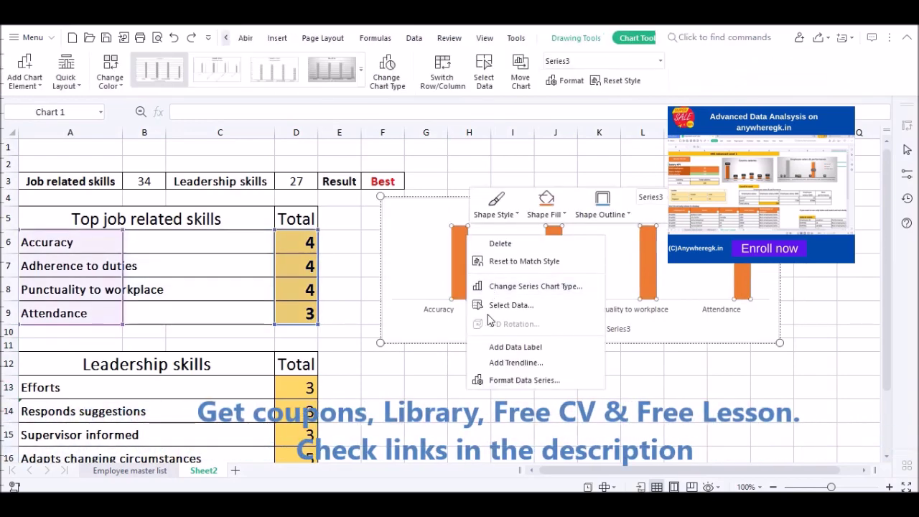
click(495, 347)
Give the data labels an orange fill and enlarge the chart to show all four bars
click(461, 216)
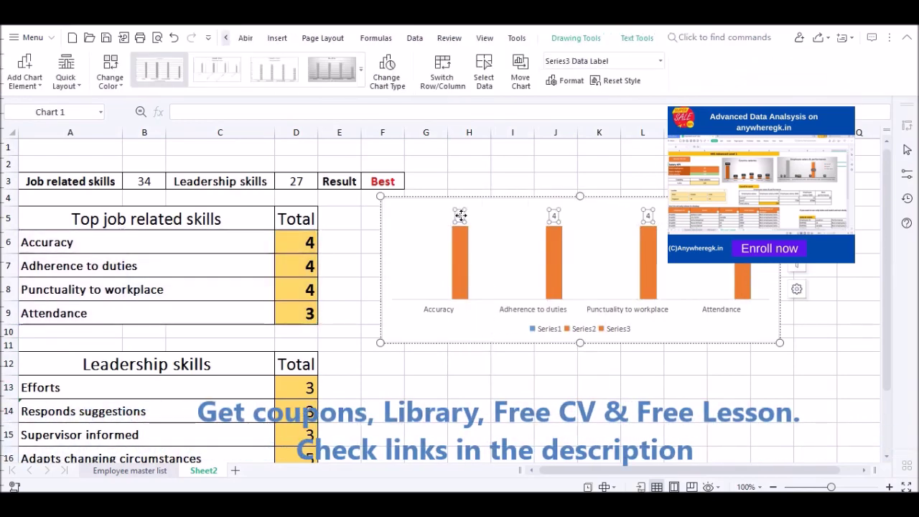
click(908, 175)
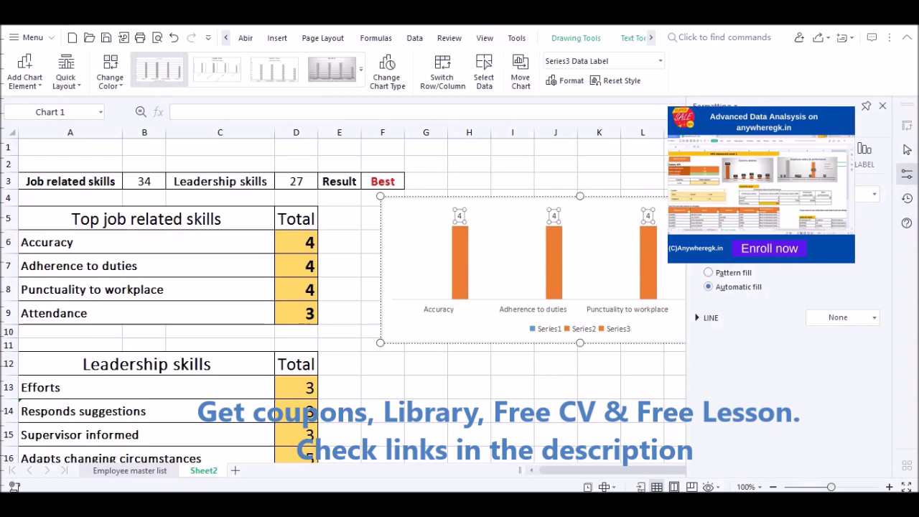
click(875, 194)
click(863, 242)
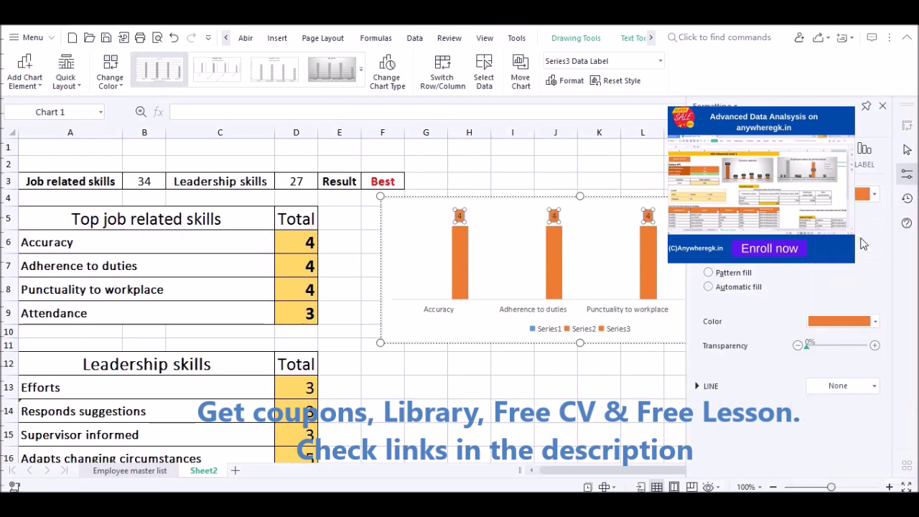
click(681, 264)
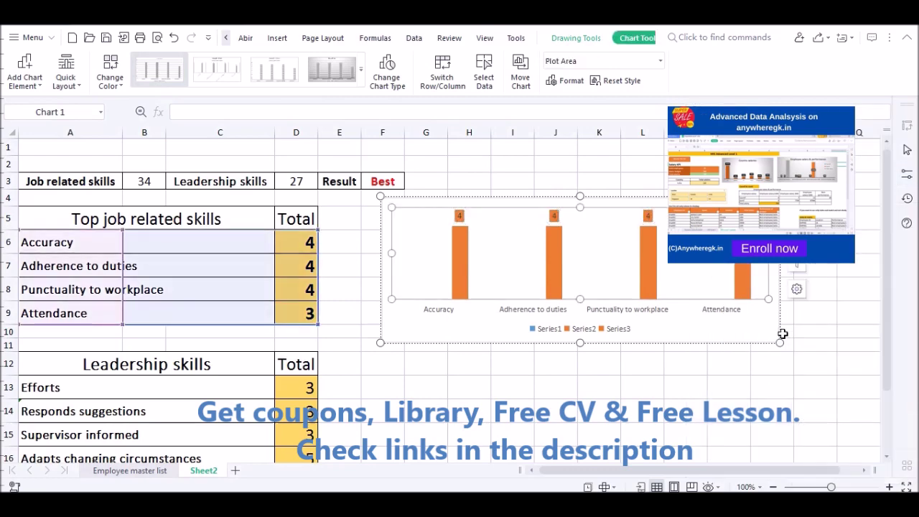
drag(781, 341, 830, 353)
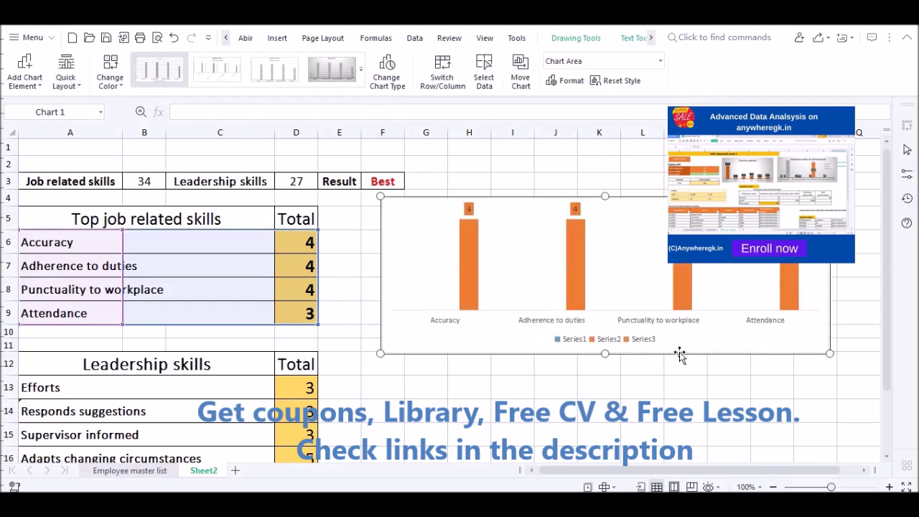
Delete the chart legend and return to the Employee master list sheet
click(468, 209)
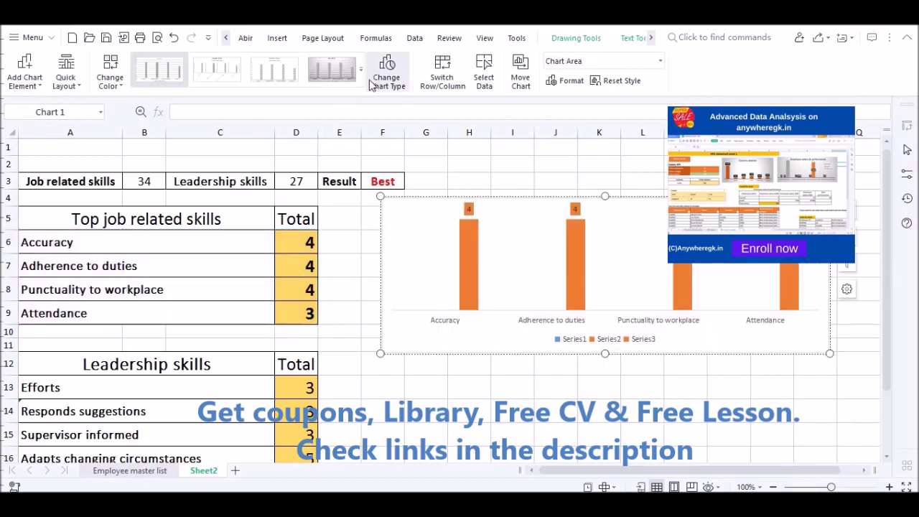
click(361, 70)
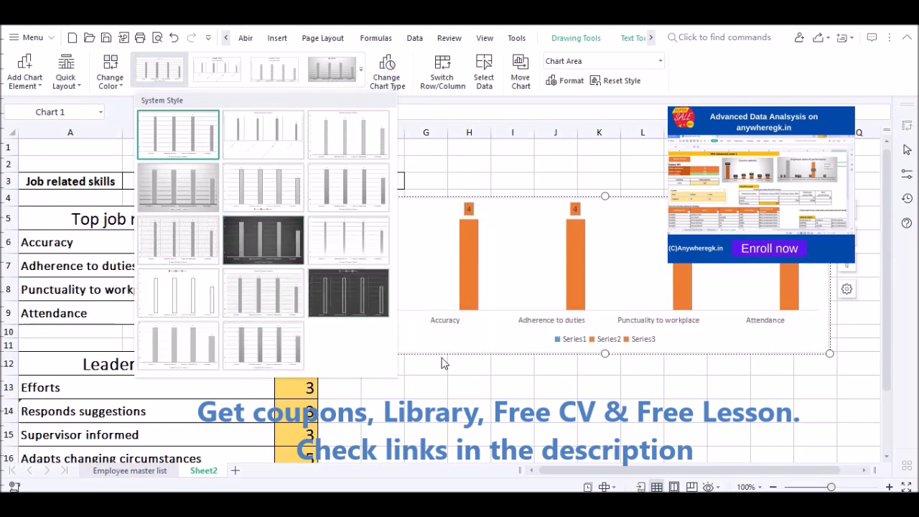
click(446, 383)
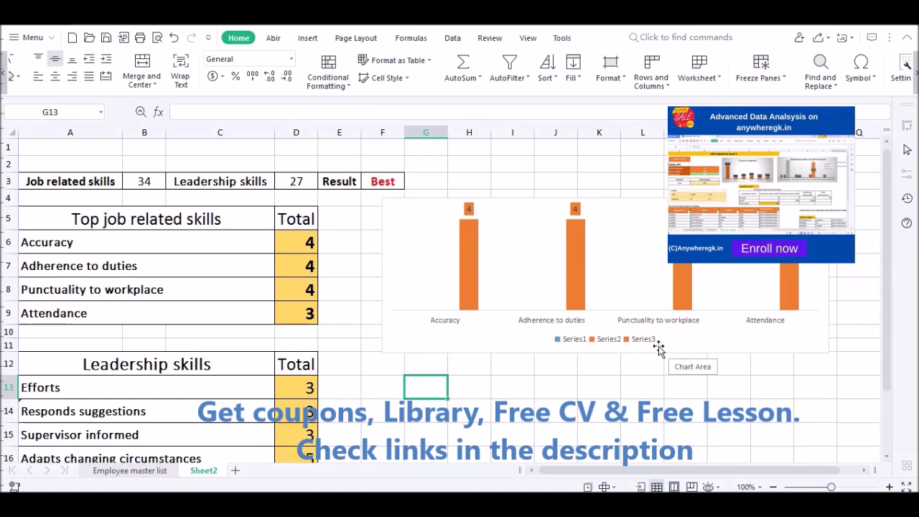
click(600, 348)
click(599, 346)
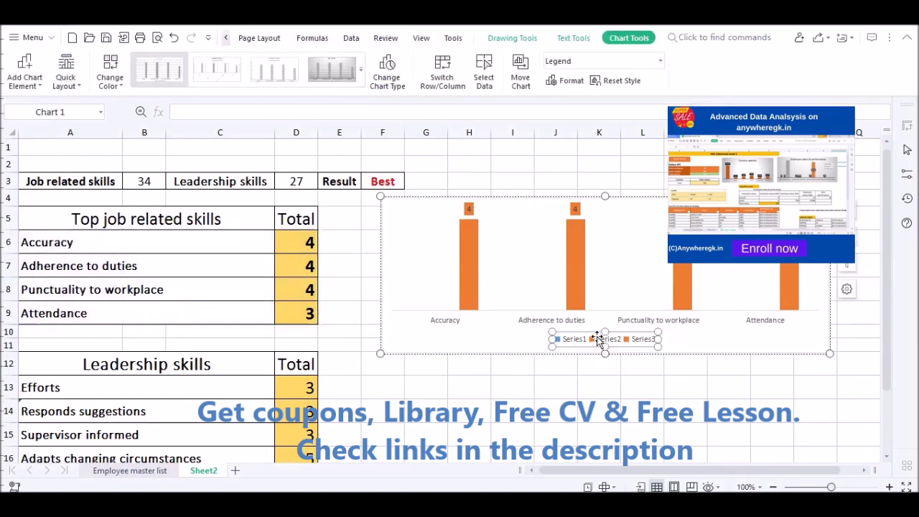
key(Delete)
key(Escape)
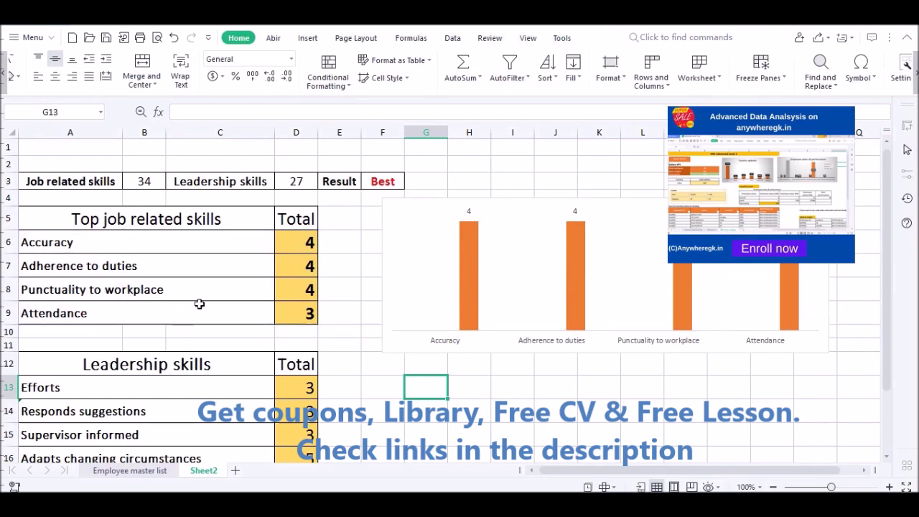
click(130, 470)
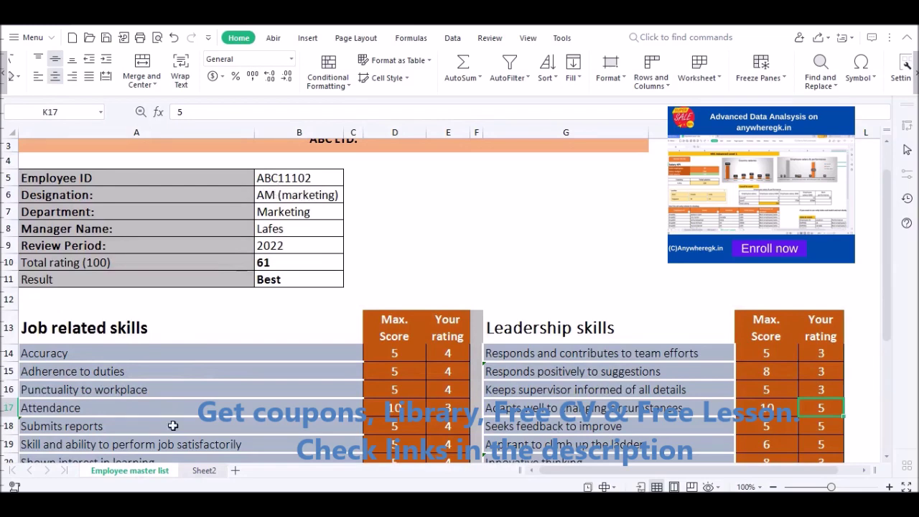
Select the Leadership skills names and totals A13:D16 on Sheet2
click(204, 471)
scroll(199, 352, down, 2)
click(180, 251)
drag(179, 251, 309, 320)
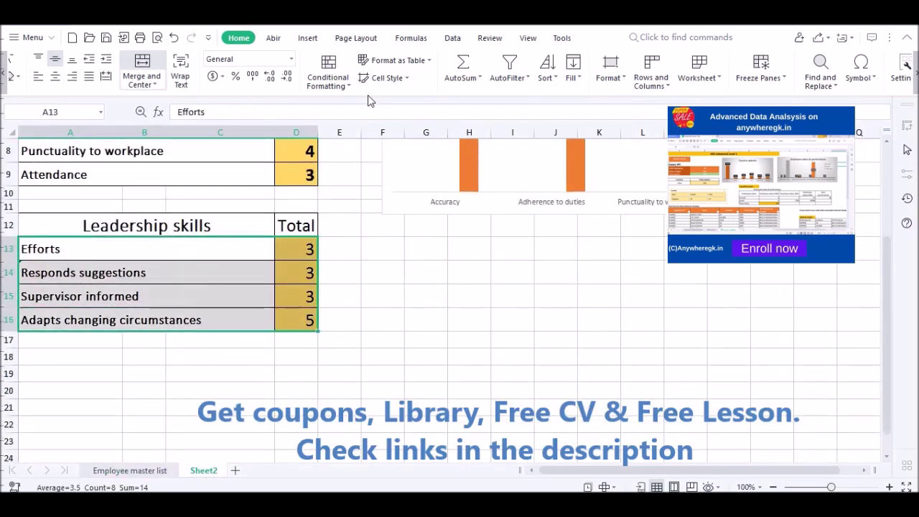
Insert a clustered bar chart and place it beside the table
click(307, 37)
click(324, 63)
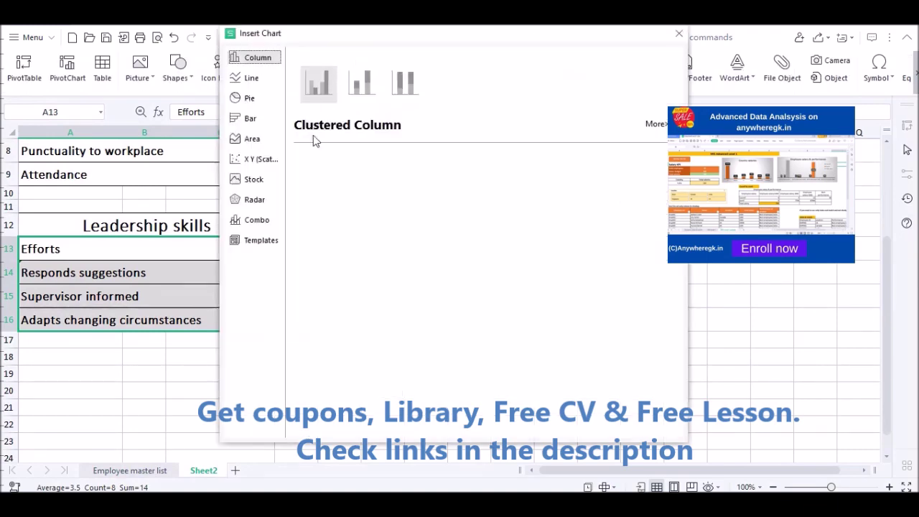
click(268, 79)
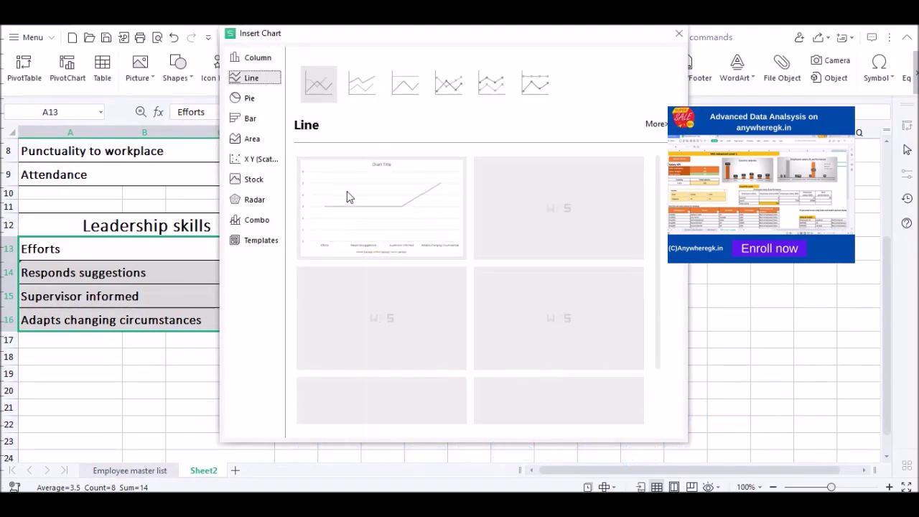
click(253, 98)
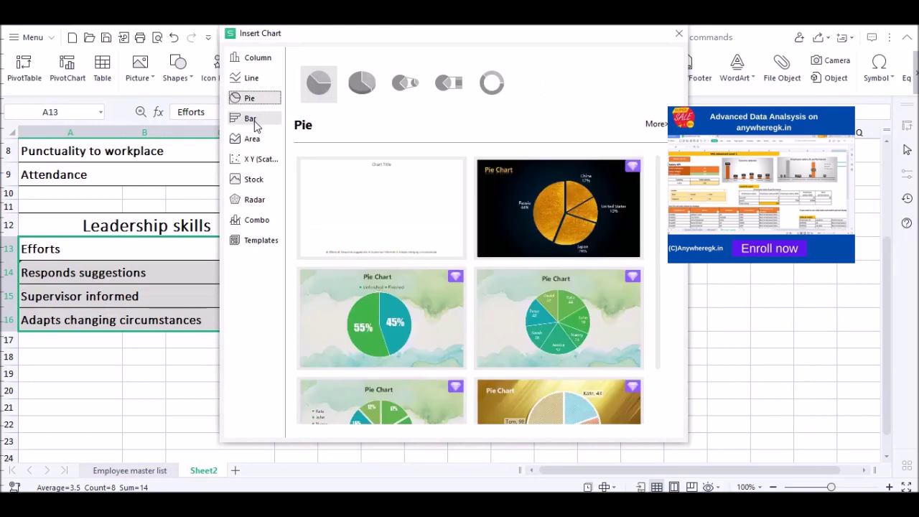
click(254, 120)
click(380, 206)
drag(558, 232, 607, 258)
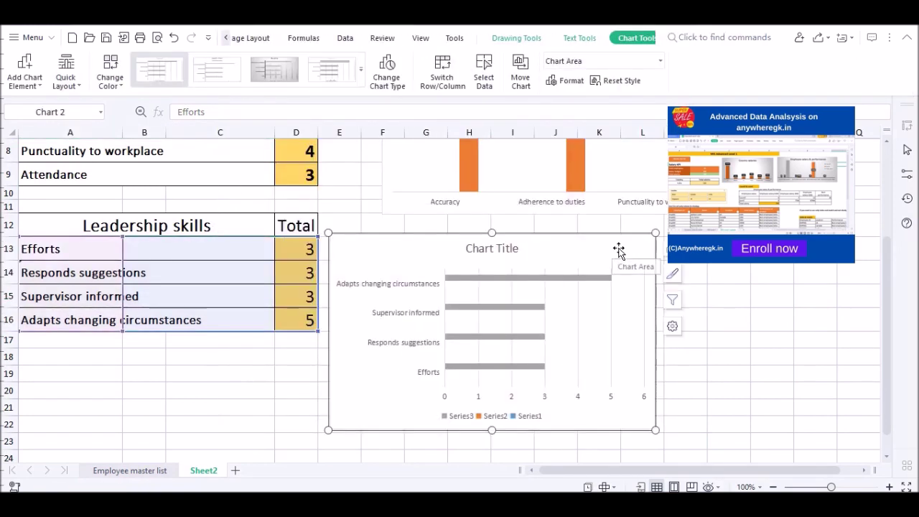
Nudge the leadership bar chart slightly up and right, then widen it
click(582, 376)
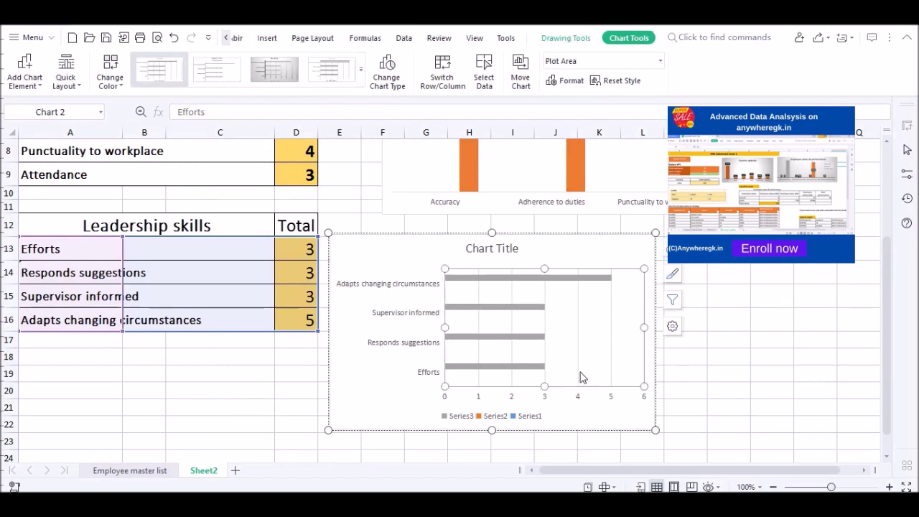
click(635, 366)
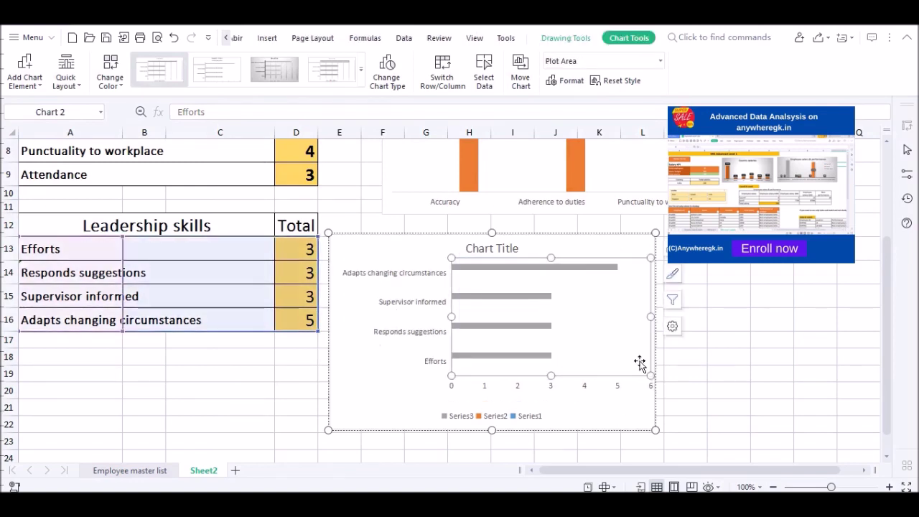
click(641, 248)
drag(640, 249, 654, 242)
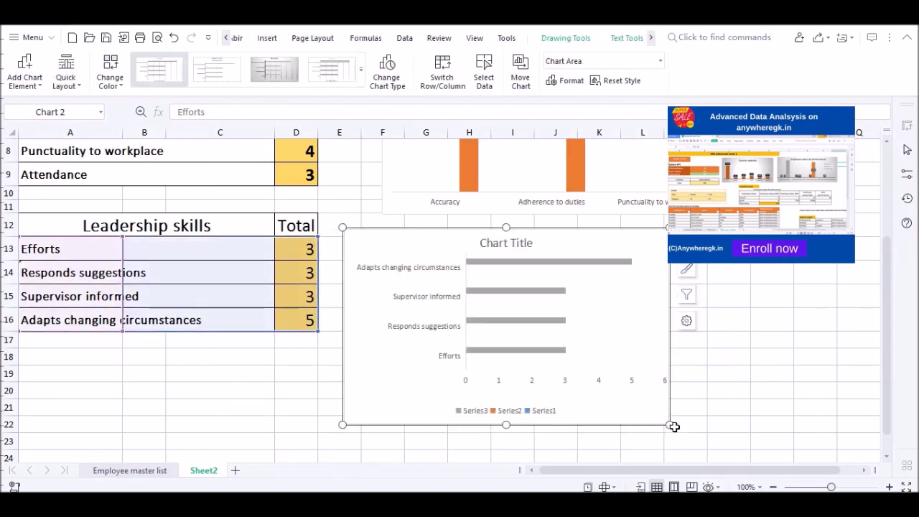
drag(674, 427, 796, 405)
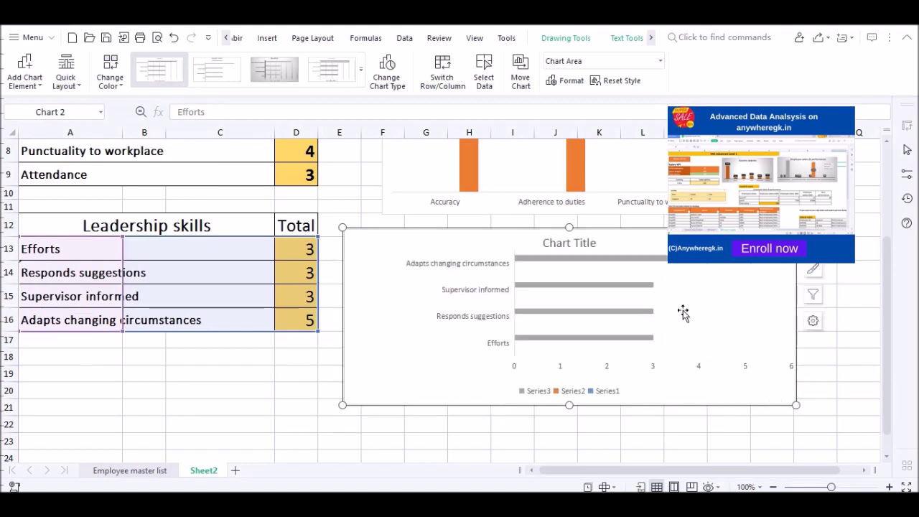
Fill the leadership skills bars orange
double_click(666, 261)
click(862, 194)
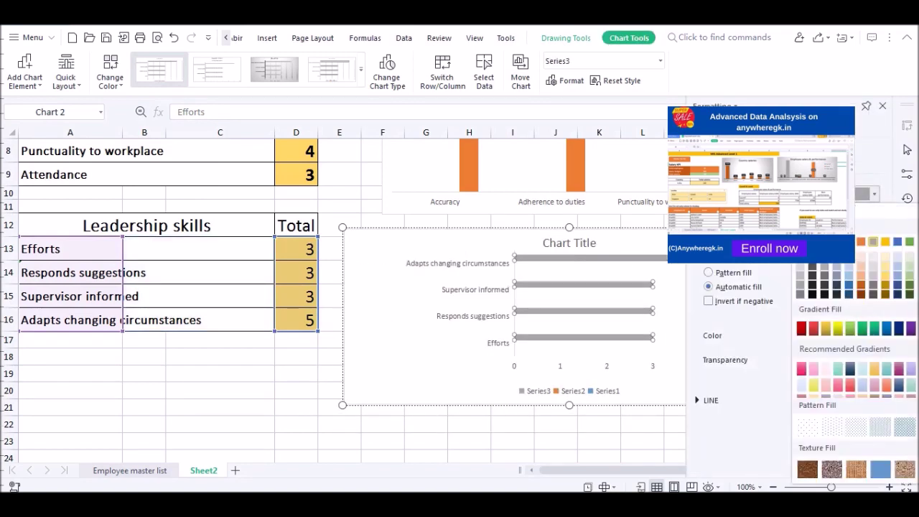
click(862, 242)
Add value data labels to the bar series and recheck the job skills total in B3
right_click(632, 257)
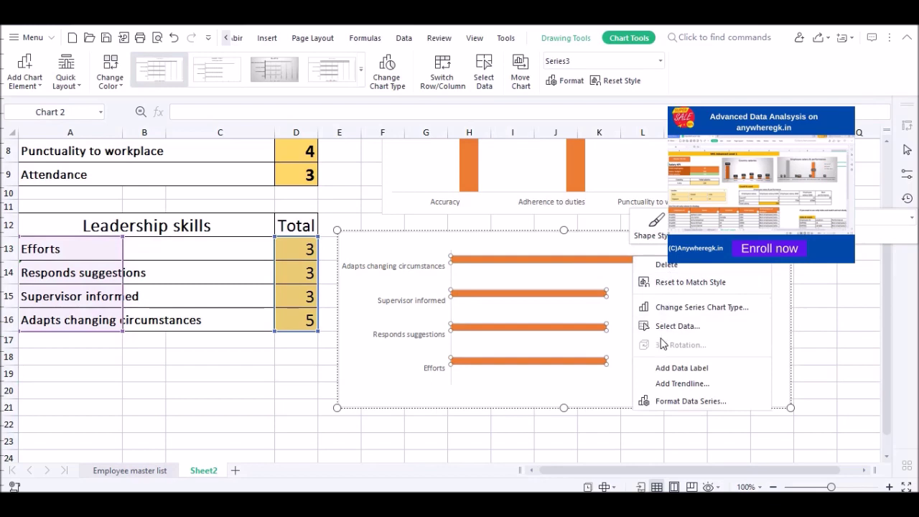
click(660, 368)
click(488, 297)
scroll(485, 294, up, 3)
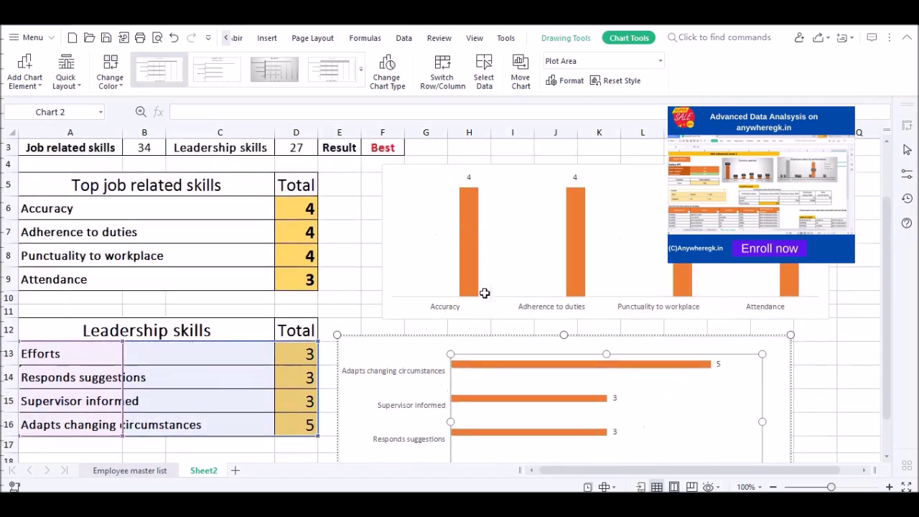
scroll(402, 289, up, 1)
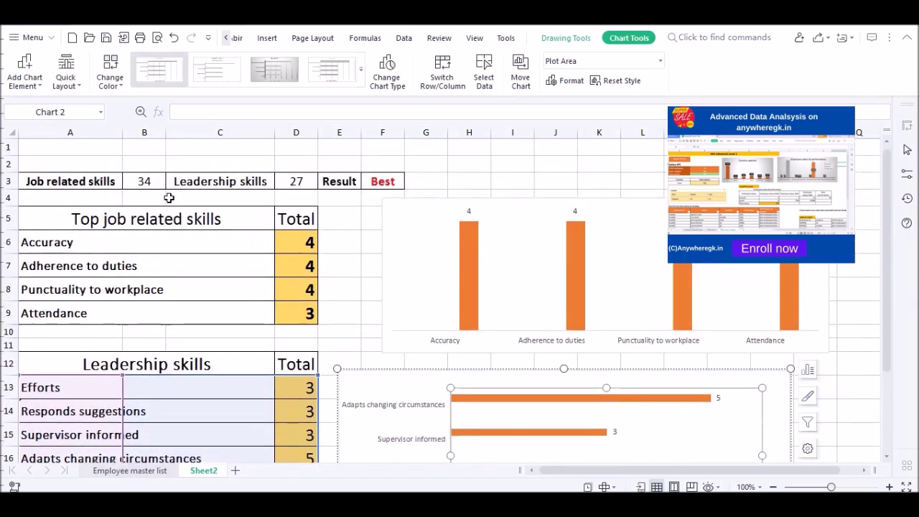
click(124, 185)
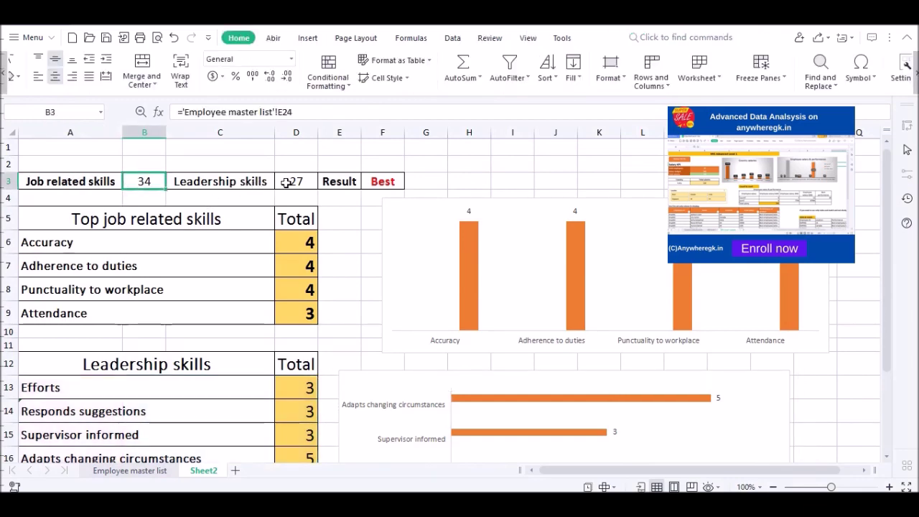
Enter the label 'Benchmark' in J3 and widen column J to fit it
click(286, 183)
click(537, 180)
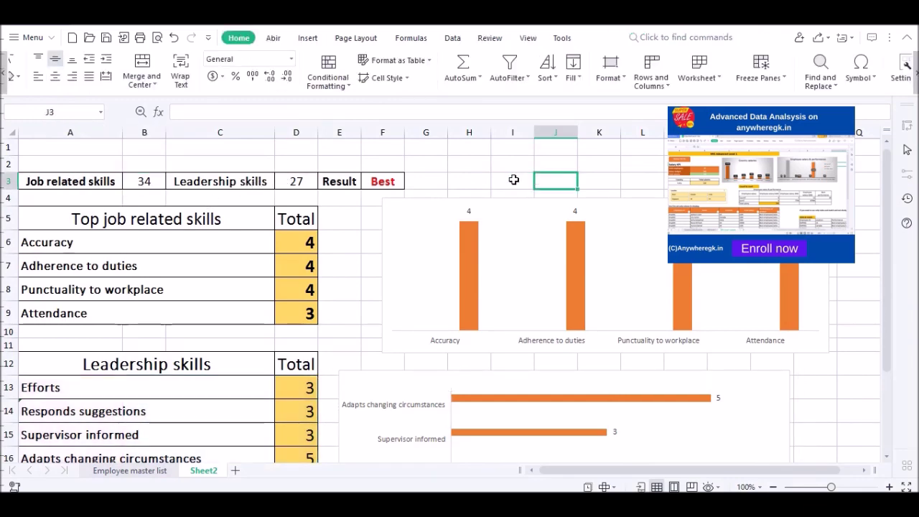
text(Ben)
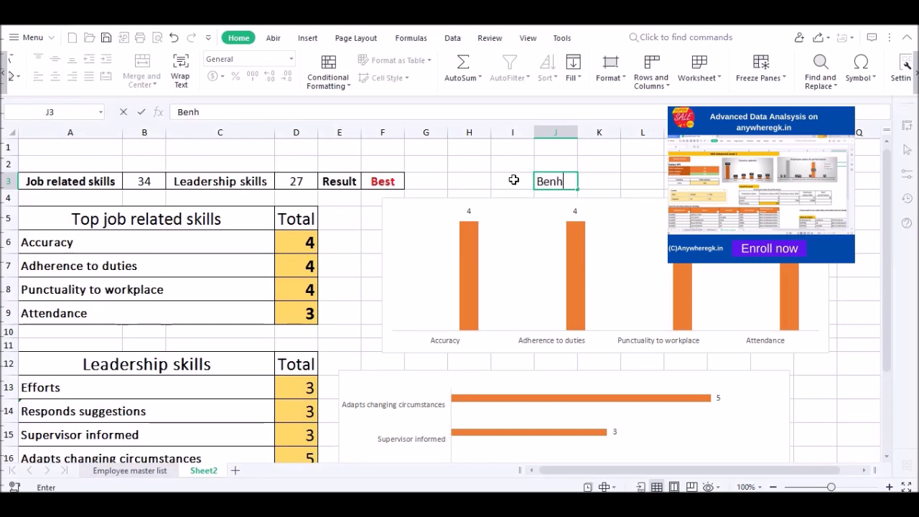
text(chamark)
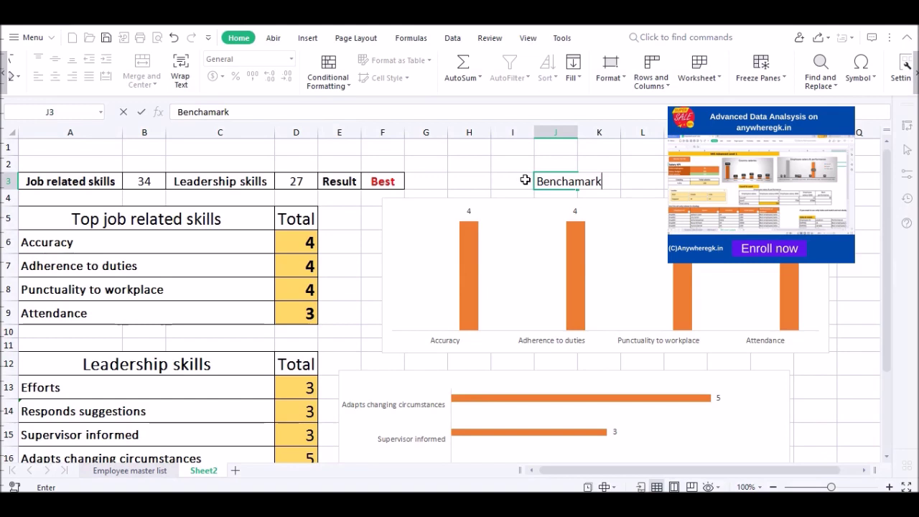
key(BackSpace)
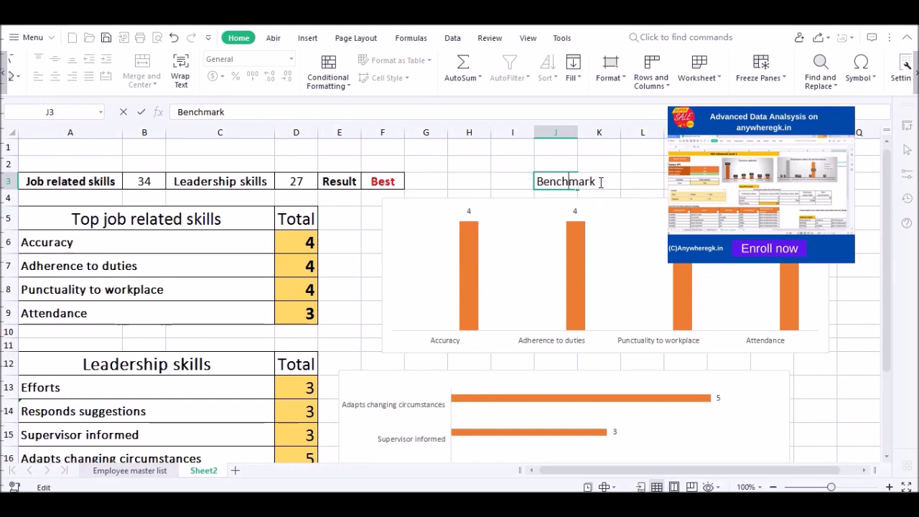
click(574, 130)
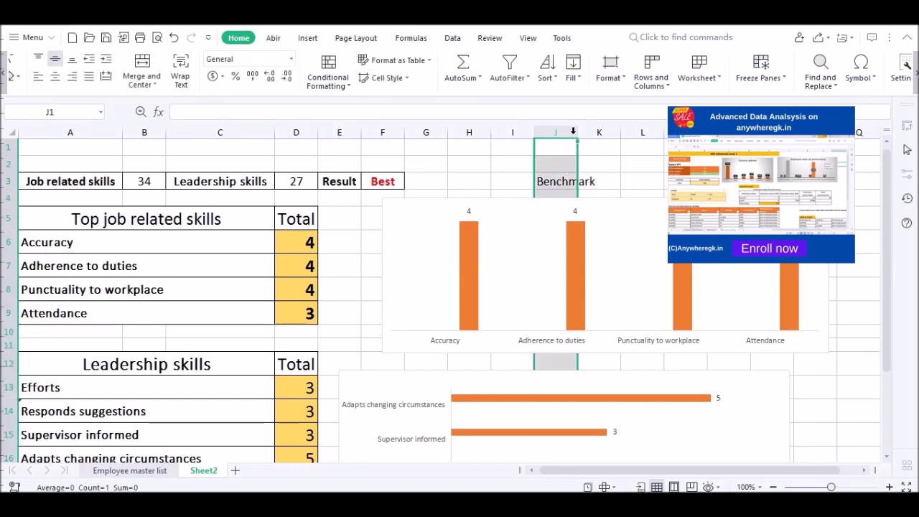
drag(578, 131, 605, 131)
Enter 50 in K3 and copy the Job related skills label from A3 into I3
click(623, 186)
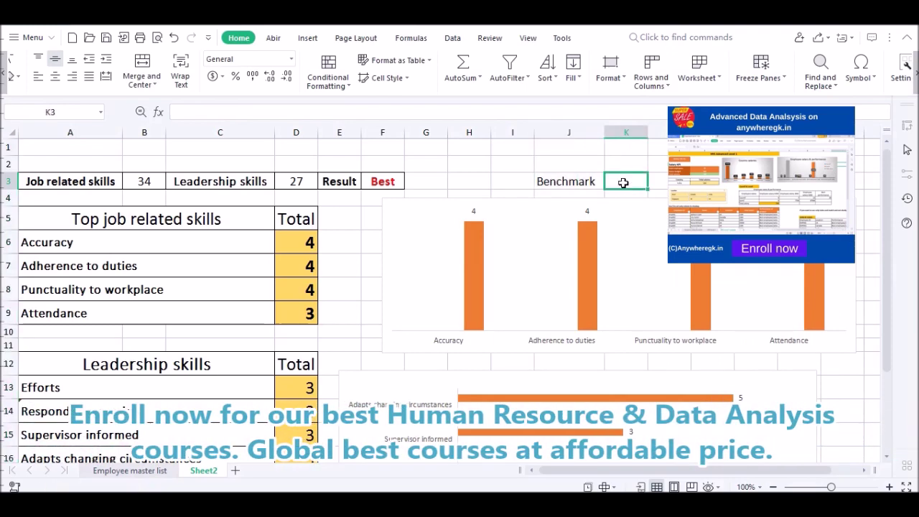
text(50)
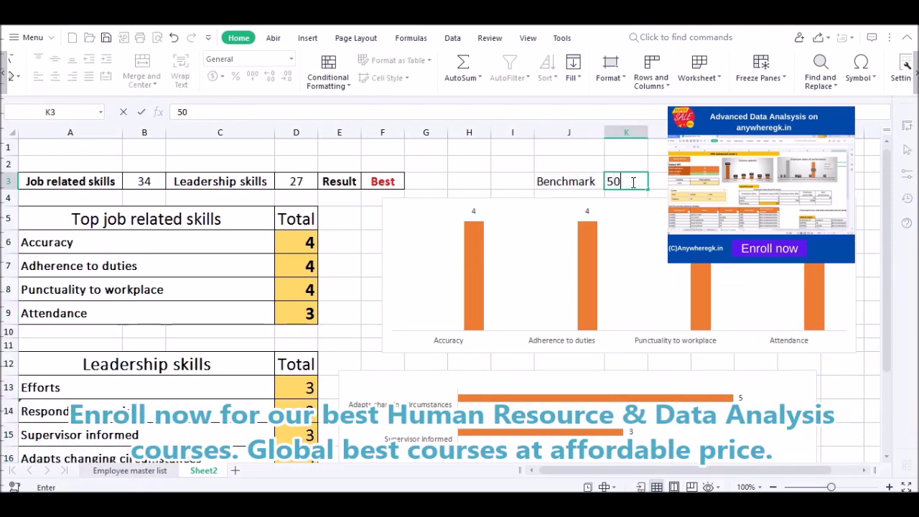
click(106, 181)
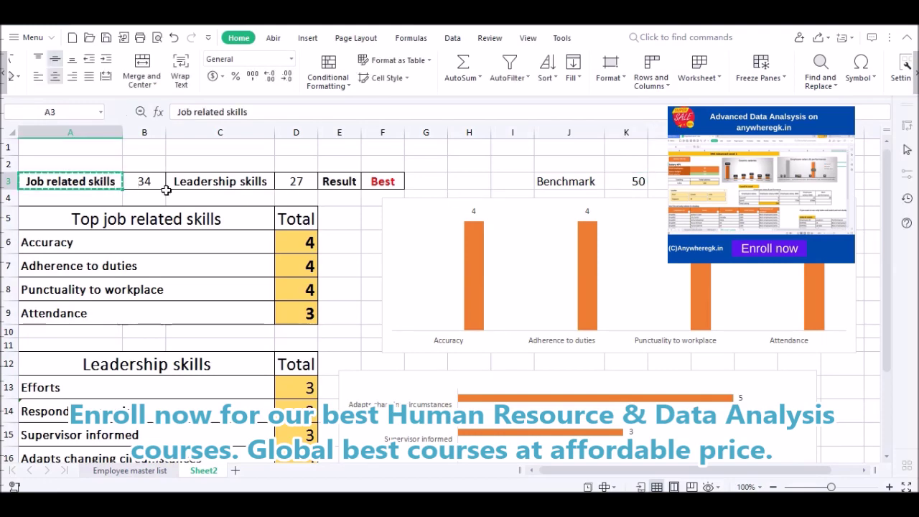
click(497, 182)
text(Job related skills)
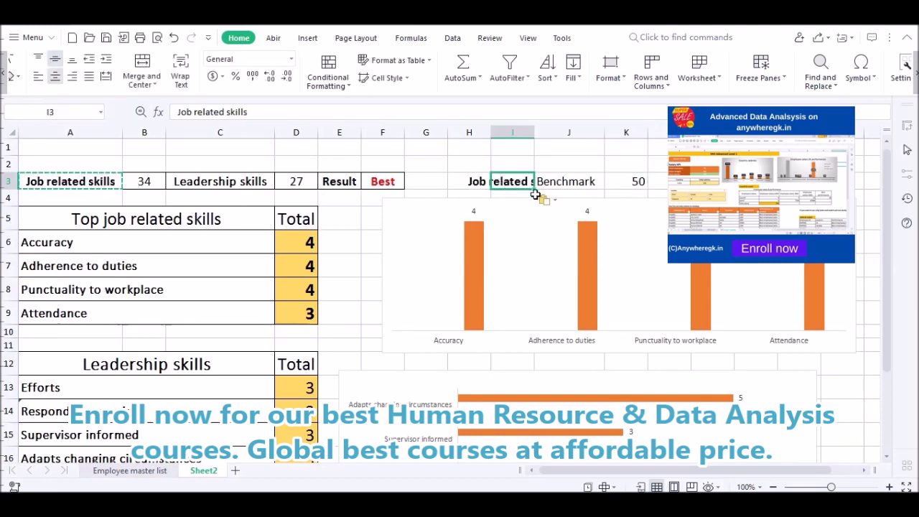
click(580, 206)
scroll(553, 241, down, 3)
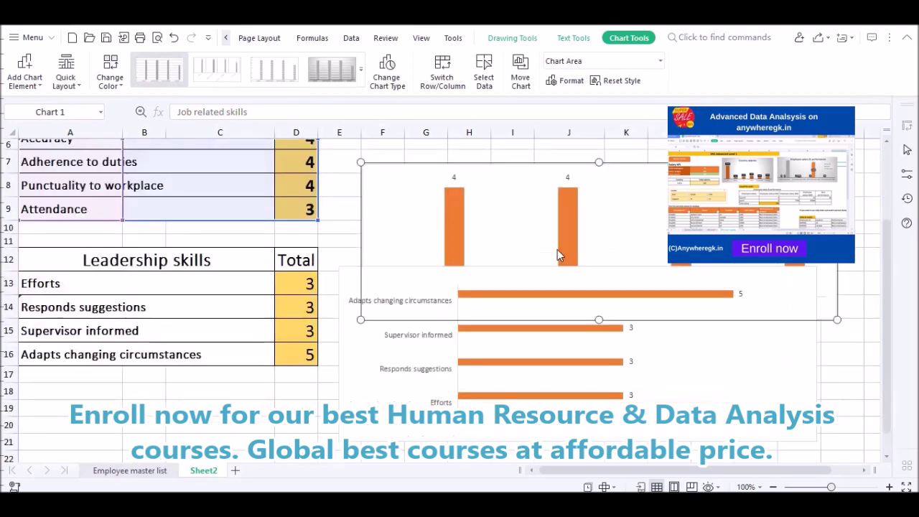
Move the leadership bar chart lower and shift the top skills column chart left to clear space
click(677, 359)
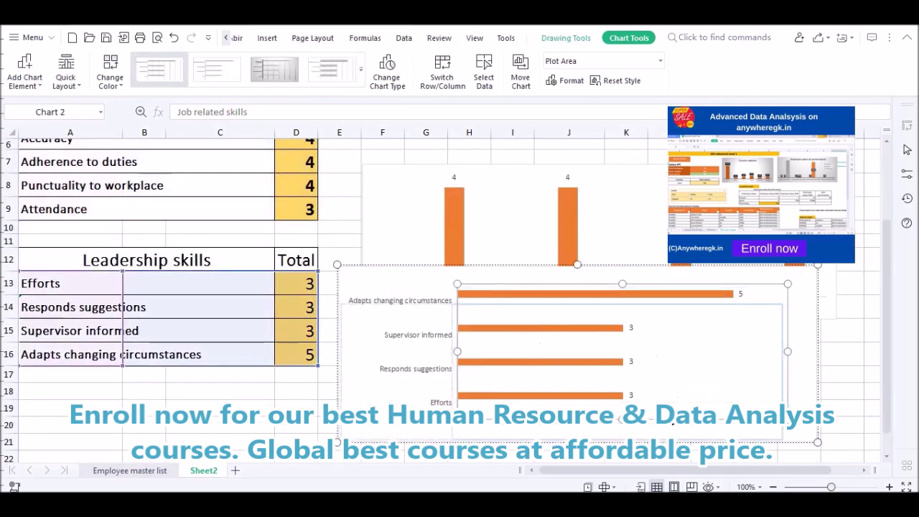
drag(425, 300, 429, 344)
drag(397, 316, 403, 349)
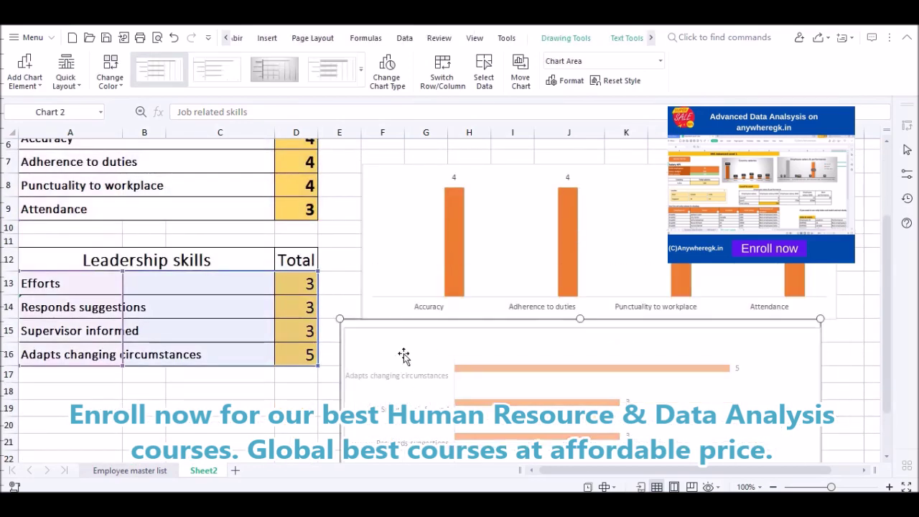
click(823, 310)
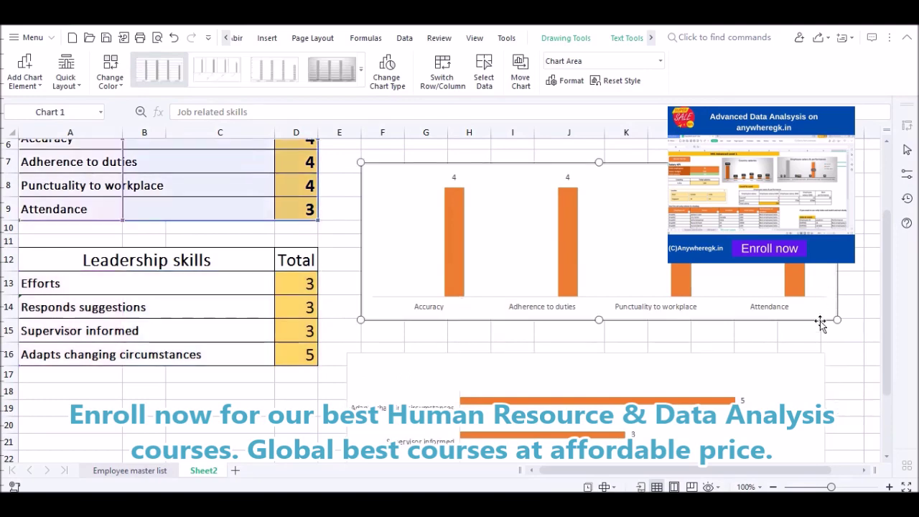
drag(838, 320, 795, 314)
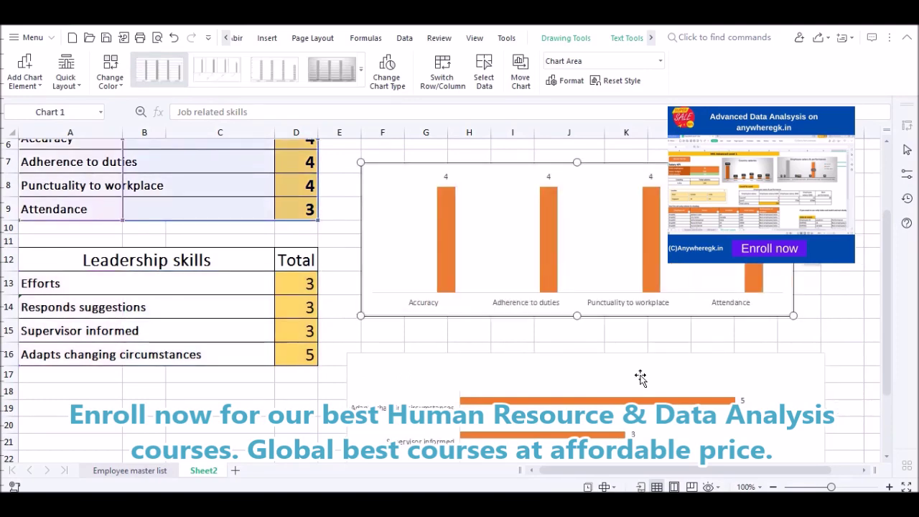
click(642, 372)
scroll(644, 361, down, 1)
scroll(776, 371, down, 2)
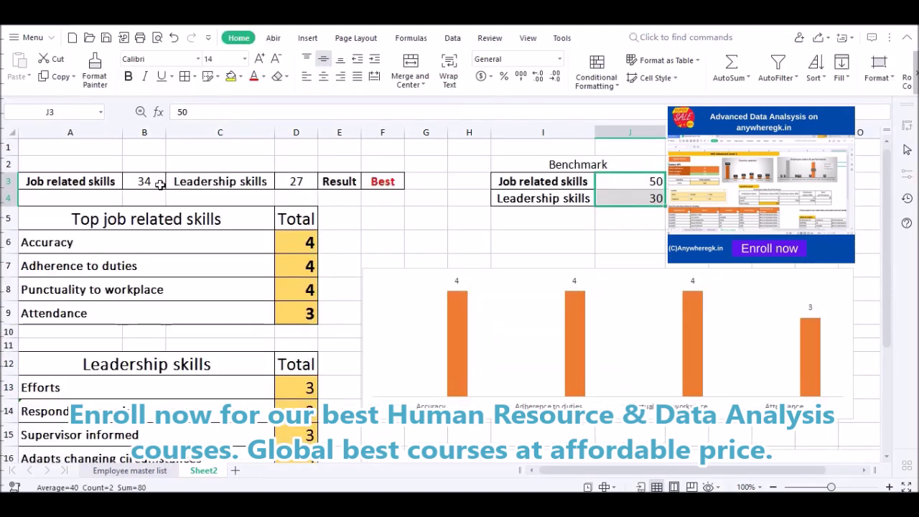
click(148, 182)
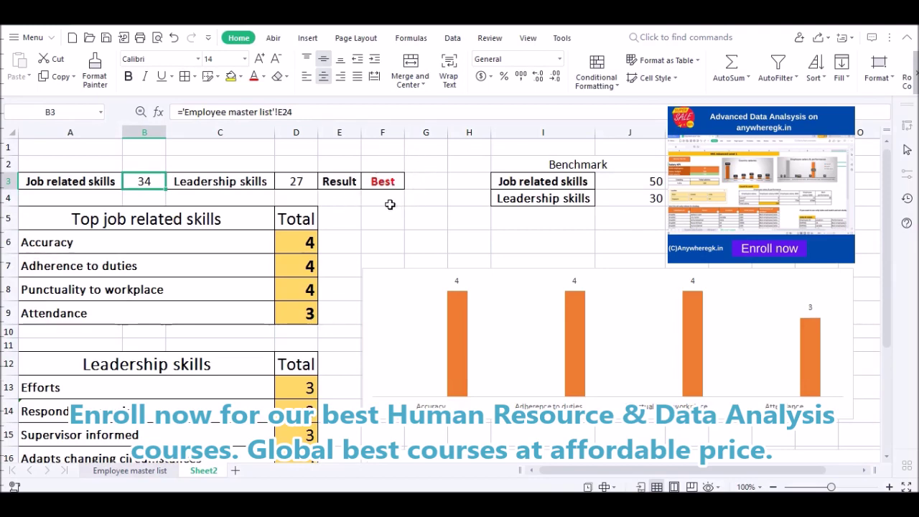
Compare the skill totals with their benchmarks of 50 and 30, then begin a formula in K3
click(115, 182)
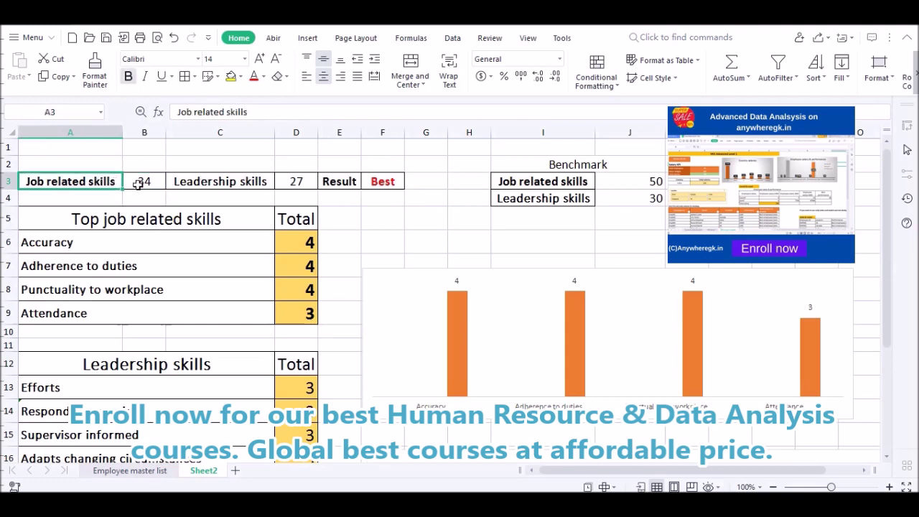
click(627, 186)
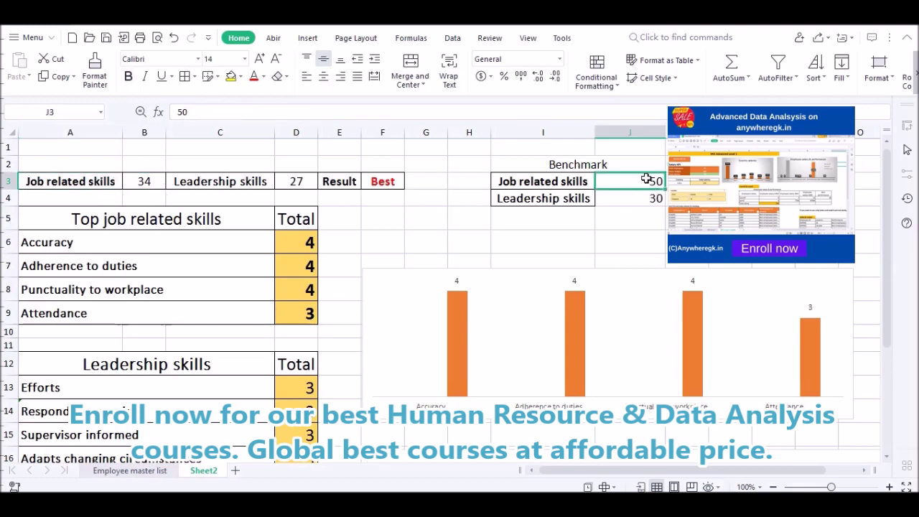
click(164, 181)
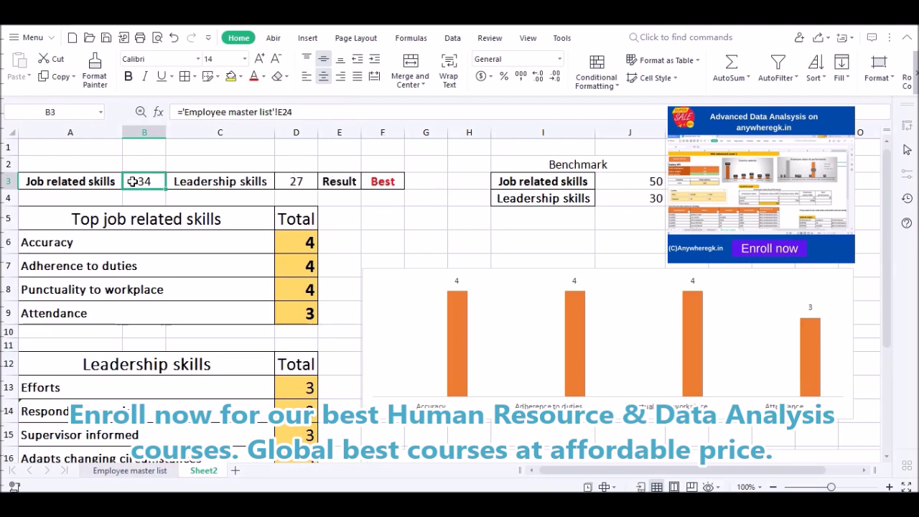
click(244, 185)
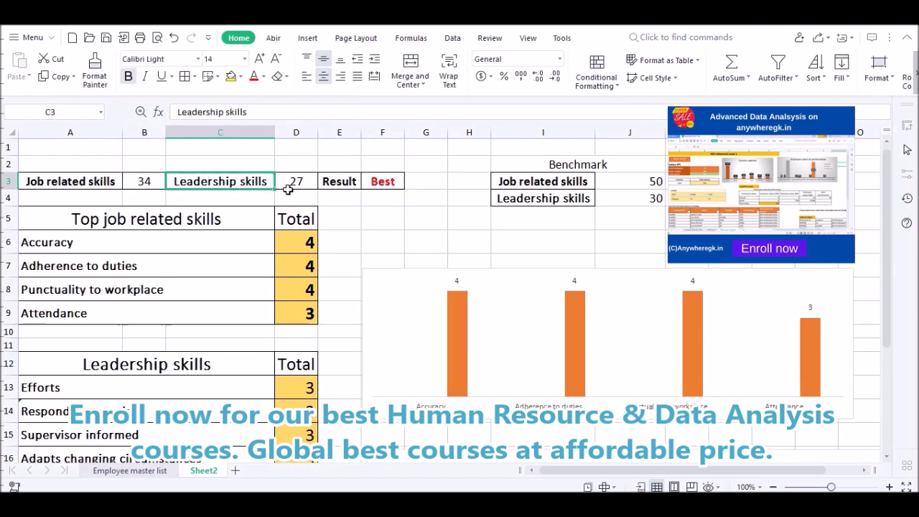
click(596, 201)
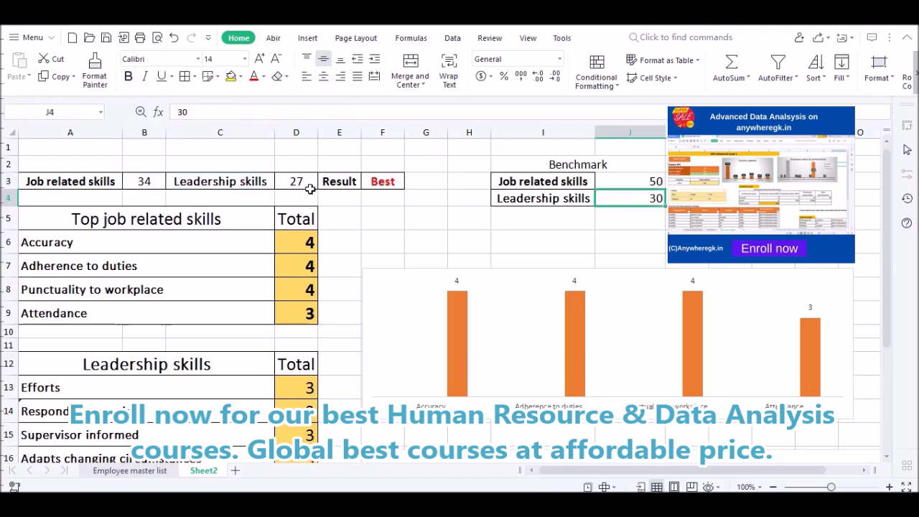
click(668, 183)
text(=)
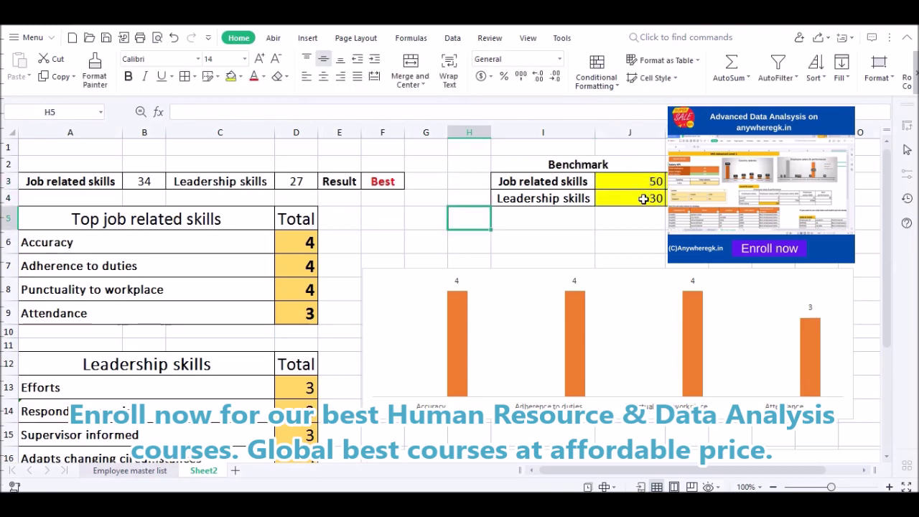
Review the =B3/J3 achievement formula in K3, then move to K4 for leadership
click(690, 181)
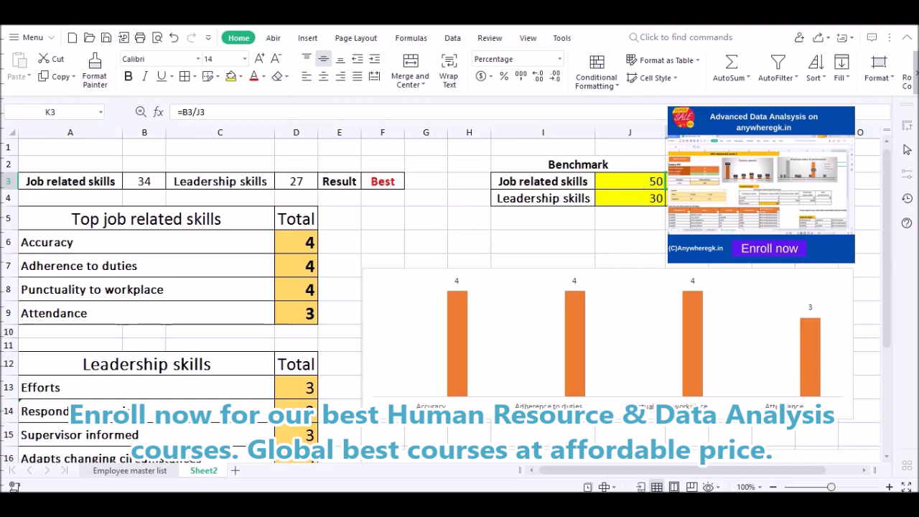
key(Down)
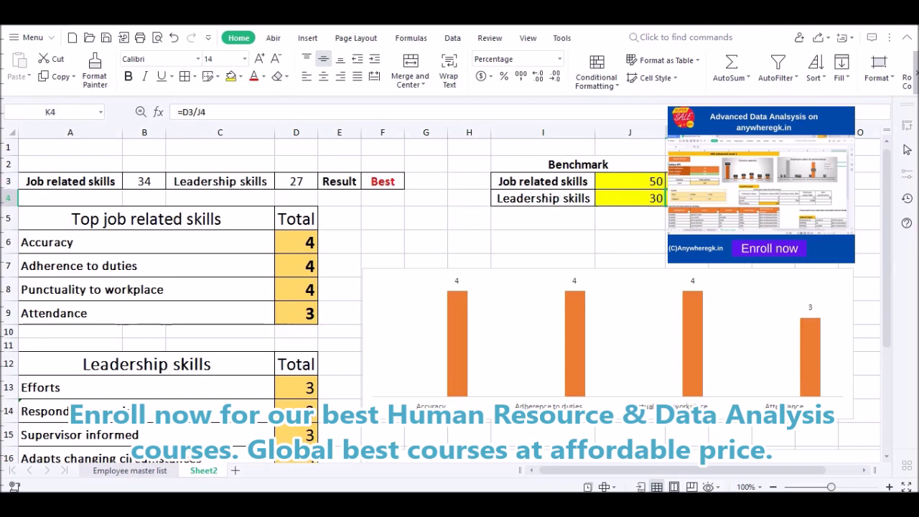